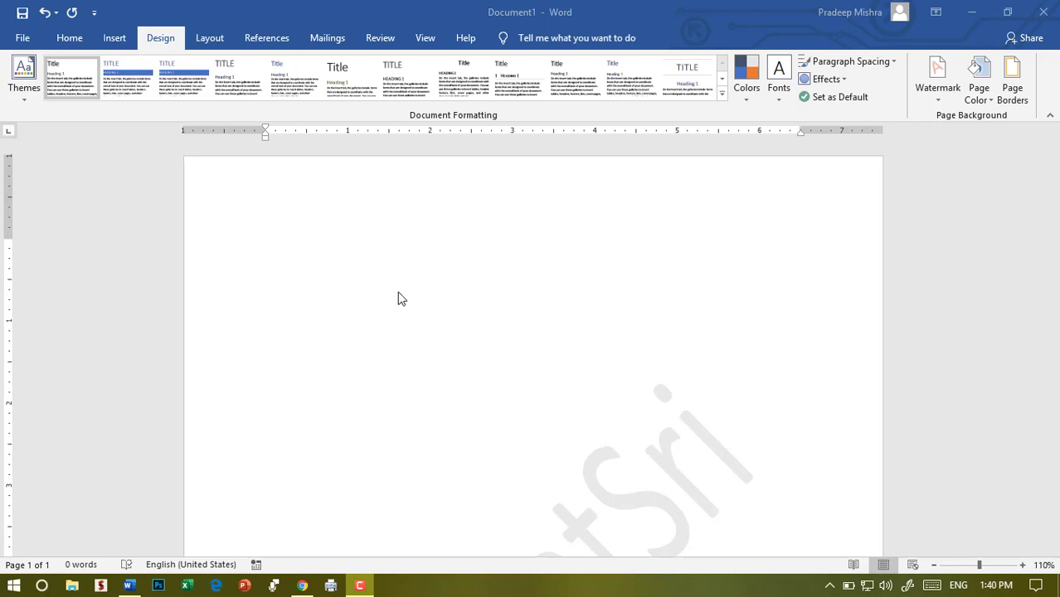
# Generate sample paragraphs on the blank page with a =rand formula
pyautogui.click(402, 228)
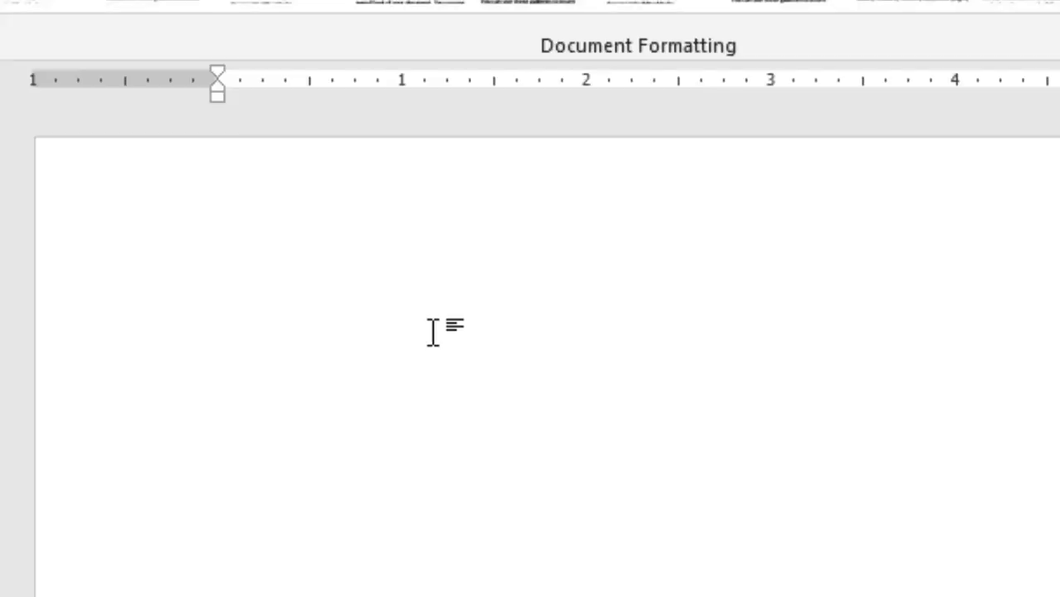
pyautogui.write('=')
pyautogui.write('rand')
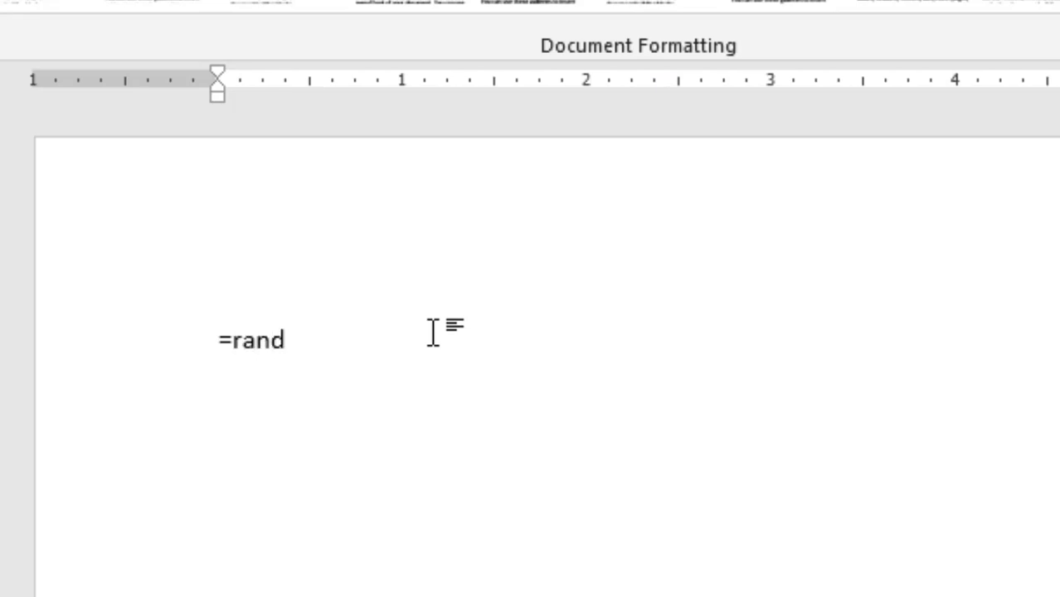
pyautogui.write('()')
pyautogui.write('4')
pyautogui.write(',')
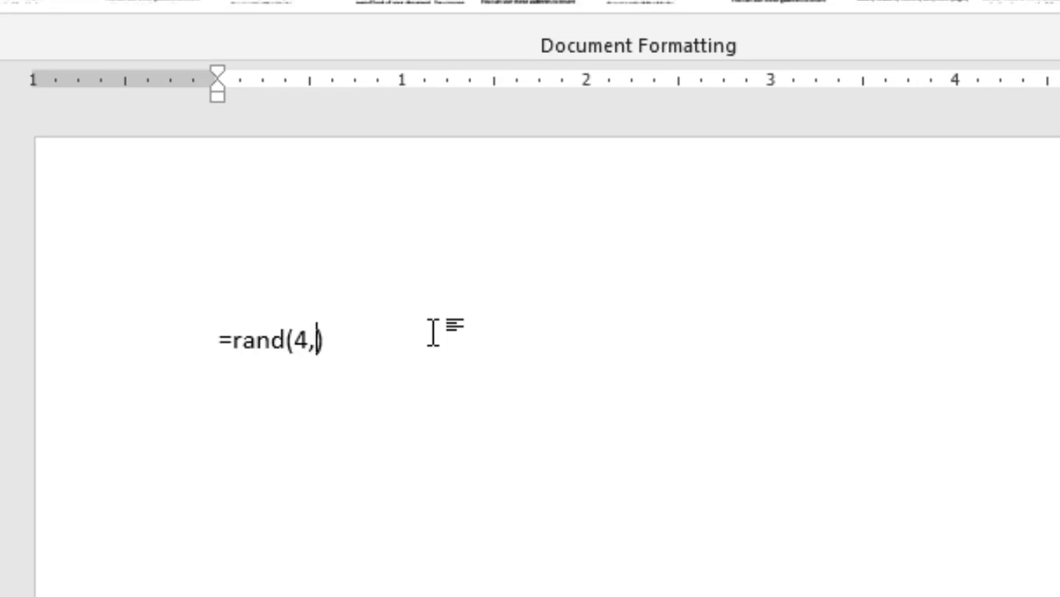
pyautogui.write('5')
pyautogui.press('BackSpace')
pyautogui.write('1')
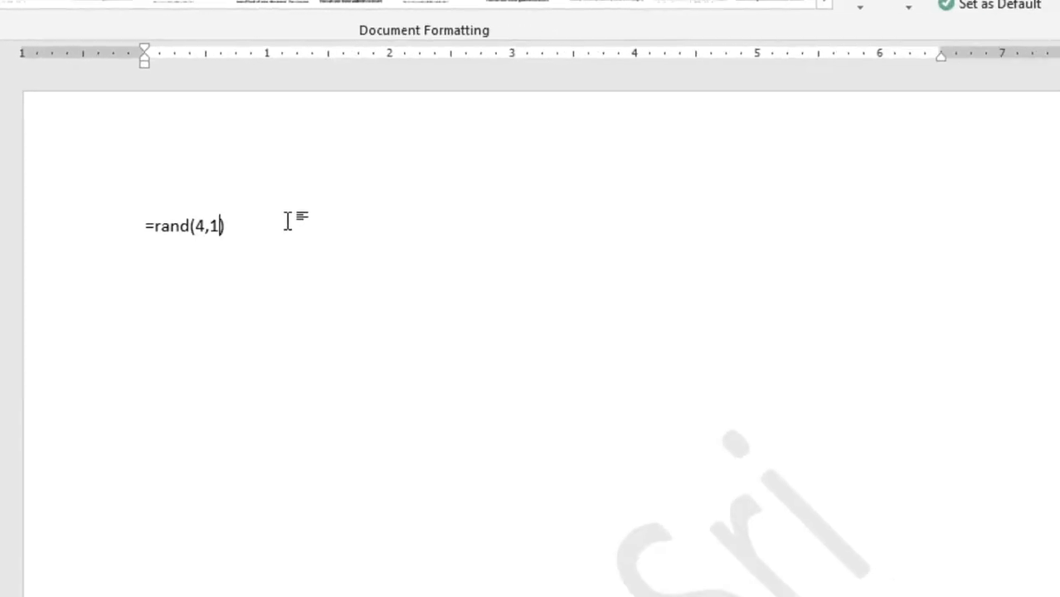
pyautogui.press('Return')
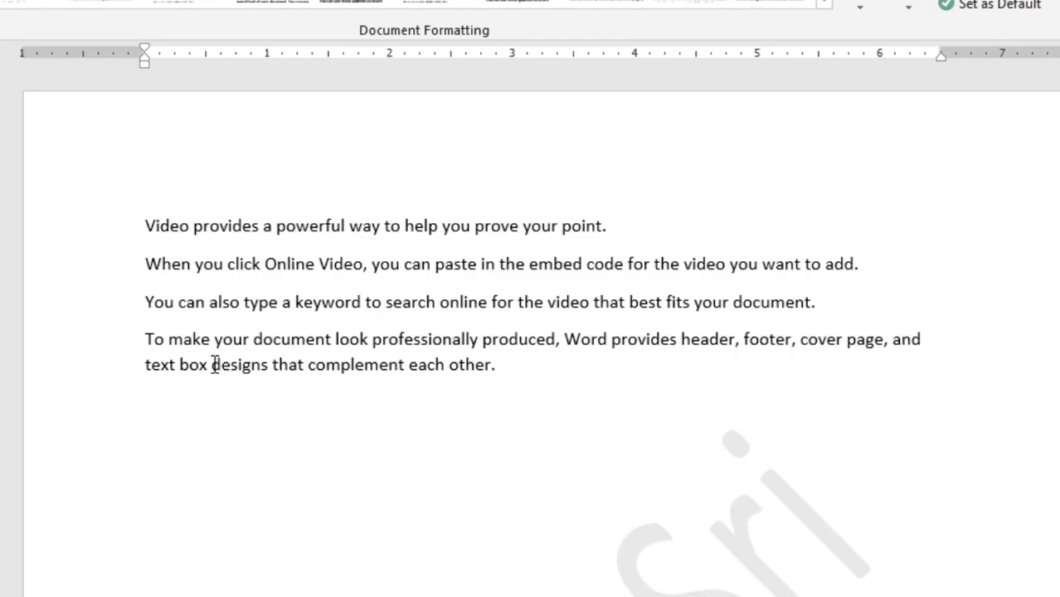
# Practise selecting lines and paragraphs of the sample text, ending with all four paragraphs selected
pyautogui.moveTo(147, 339); pyautogui.dragTo(924, 339)
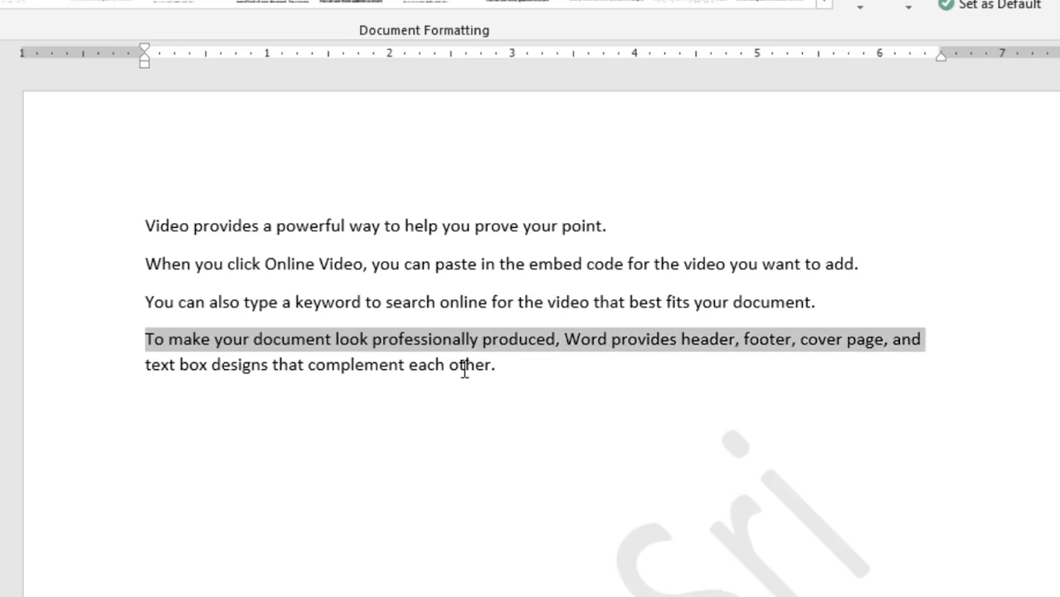
pyautogui.moveTo(466, 367); pyautogui.dragTo(147, 366)
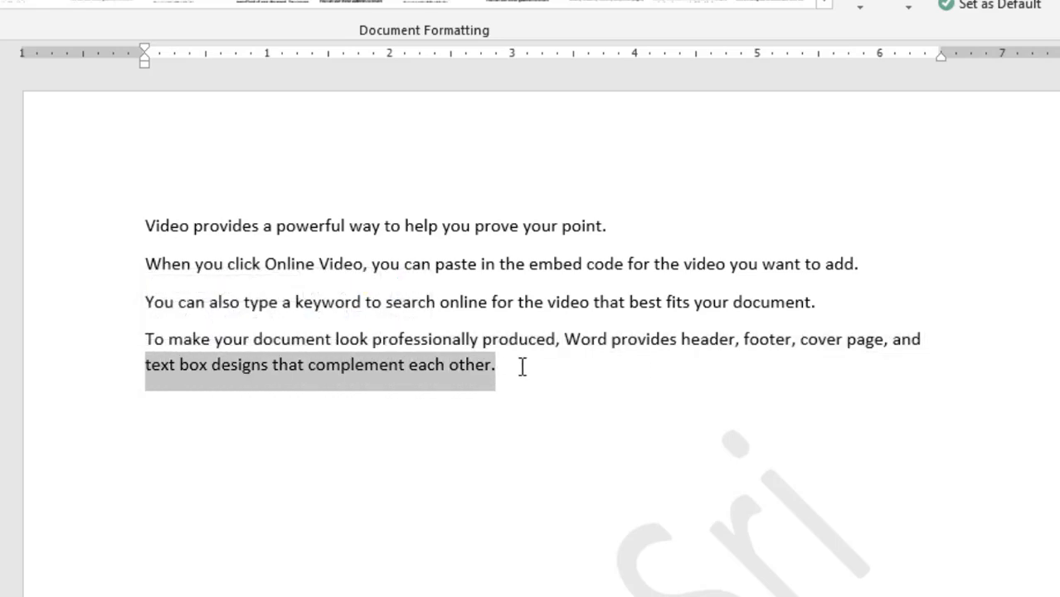
pyautogui.click(495, 366)
pyautogui.moveTo(495, 366)
pyautogui.mouseDown()
pyautogui.moveTo(194, 359)
pyautogui.moveTo(143, 341)
pyautogui.mouseUp()
pyautogui.click(550, 302)
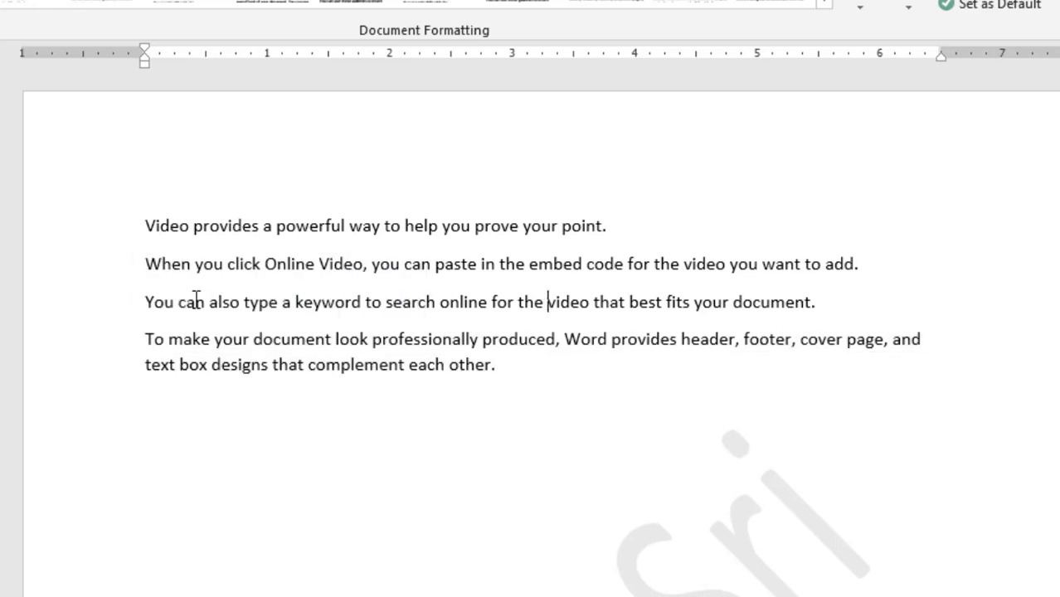
pyautogui.moveTo(147, 300)
pyautogui.mouseDown()
pyautogui.moveTo(795, 290)
pyautogui.moveTo(815, 303)
pyautogui.mouseUp()
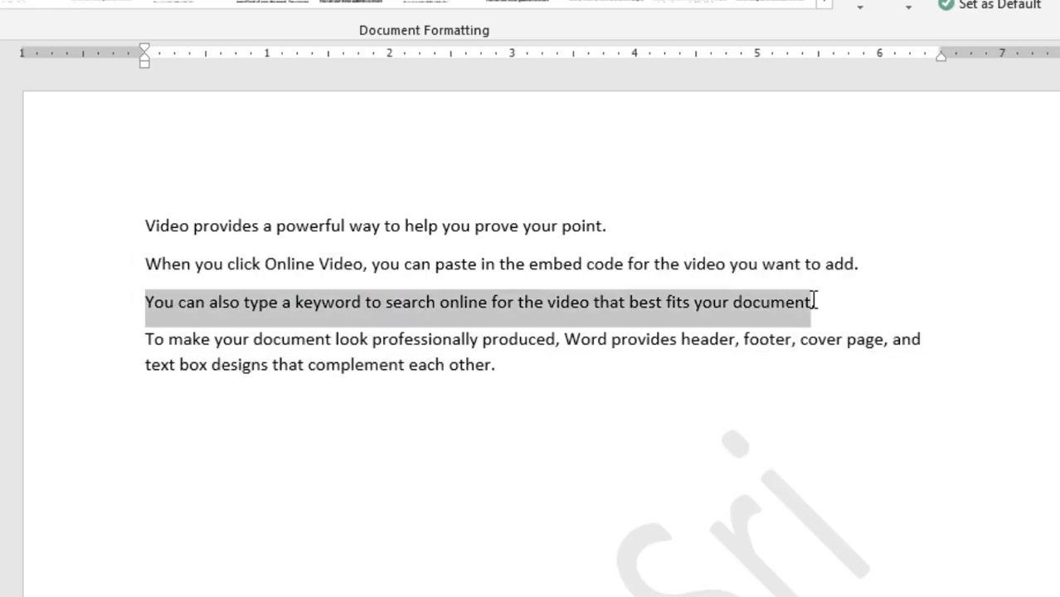
pyautogui.click(685, 207)
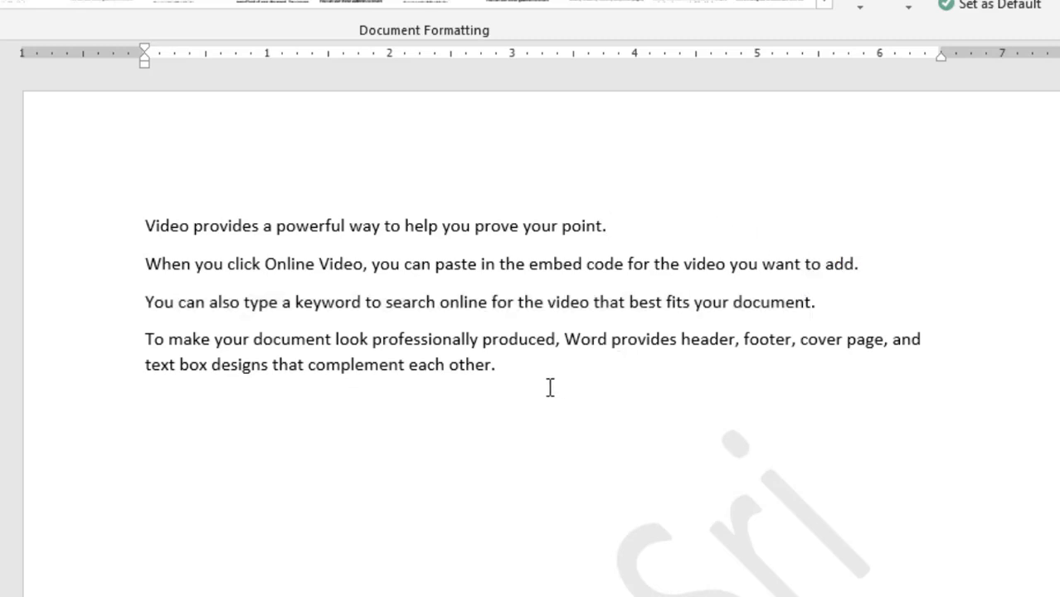
pyautogui.moveTo(549, 386); pyautogui.dragTo(113, 192)
# Delete the sample text and regenerate four three-sentence paragraphs with =rand(4,3)
pyautogui.press('Delete')
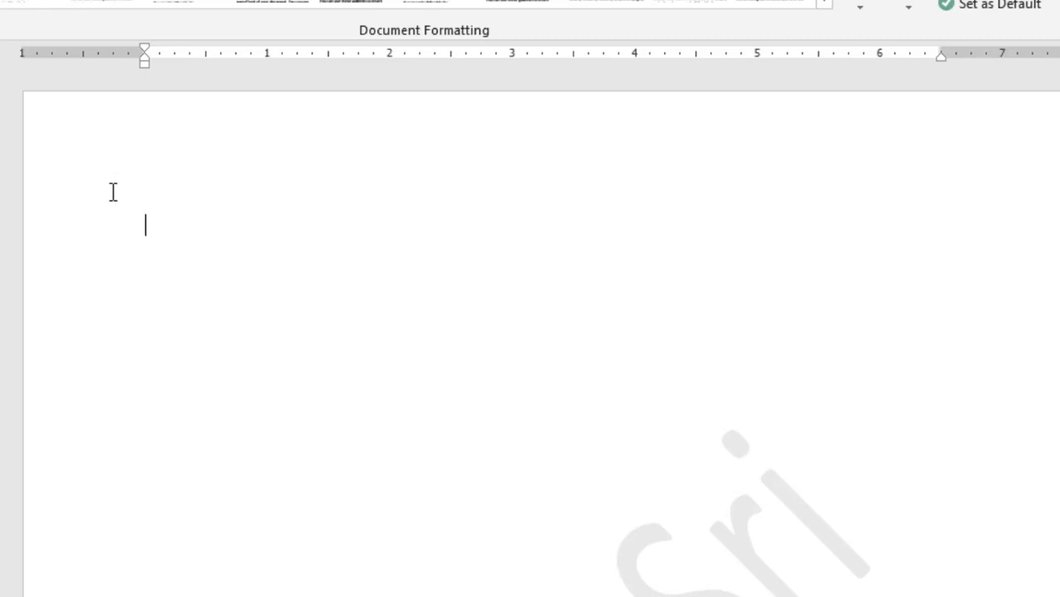
pyautogui.write('=')
pyautogui.write('rand')
pyautogui.write('()')
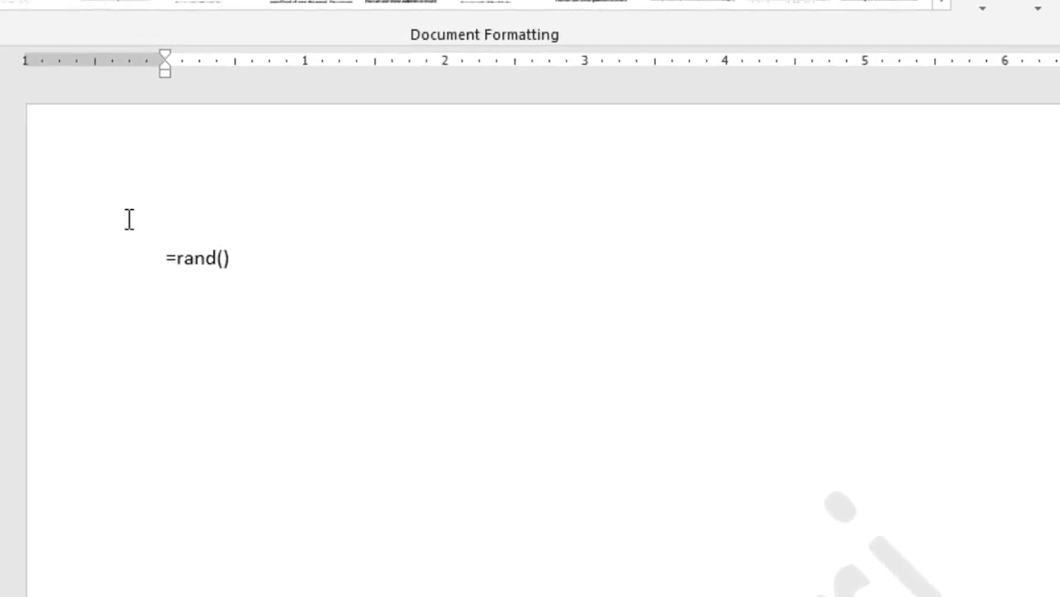
pyautogui.write('4,')
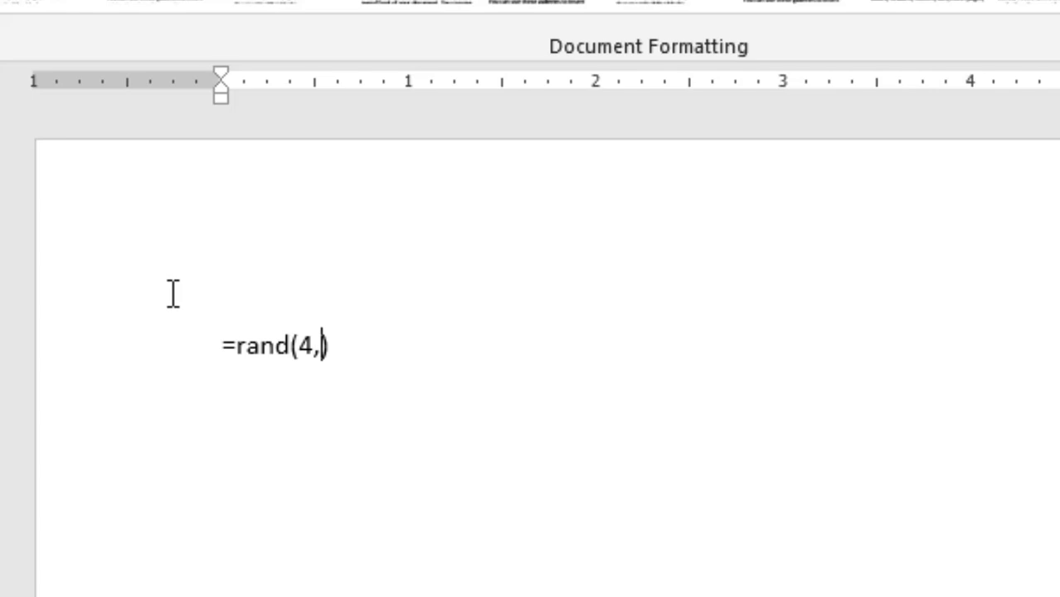
pyautogui.write('3')
pyautogui.press('End')
pyautogui.press('Return')
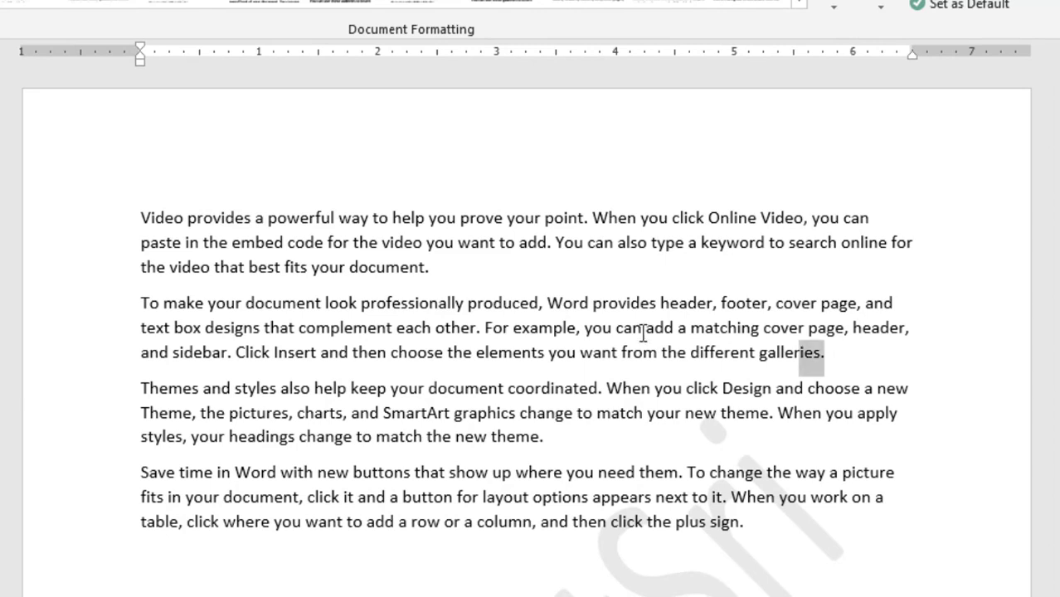
# Select the whole second paragraph, beginning 'To make your document look professionally produced'
pyautogui.moveTo(643, 331); pyautogui.dragTo(143, 304)
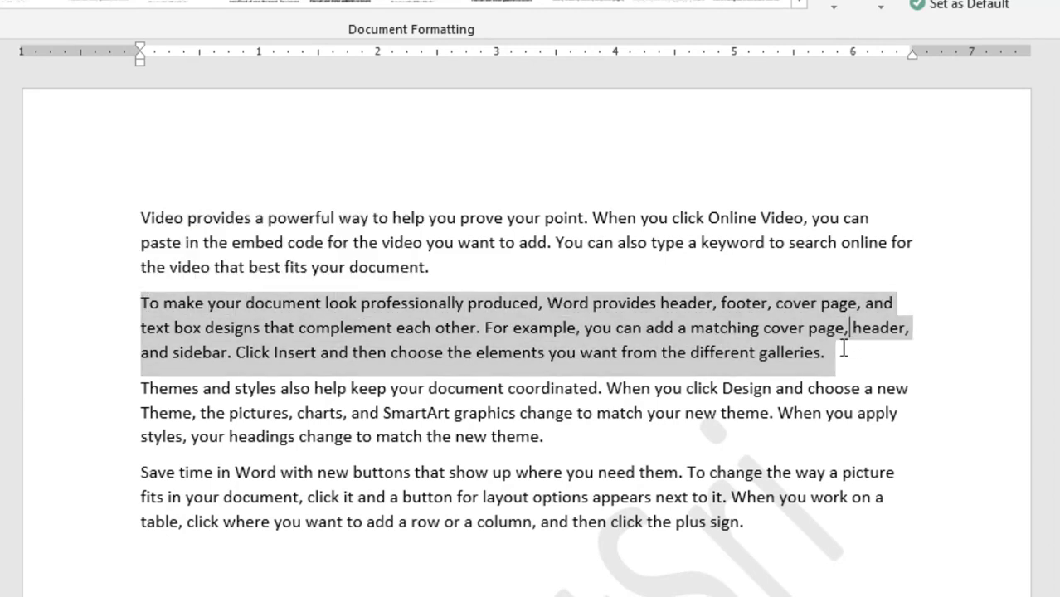
pyautogui.moveTo(826, 353); pyautogui.dragTo(138, 307)
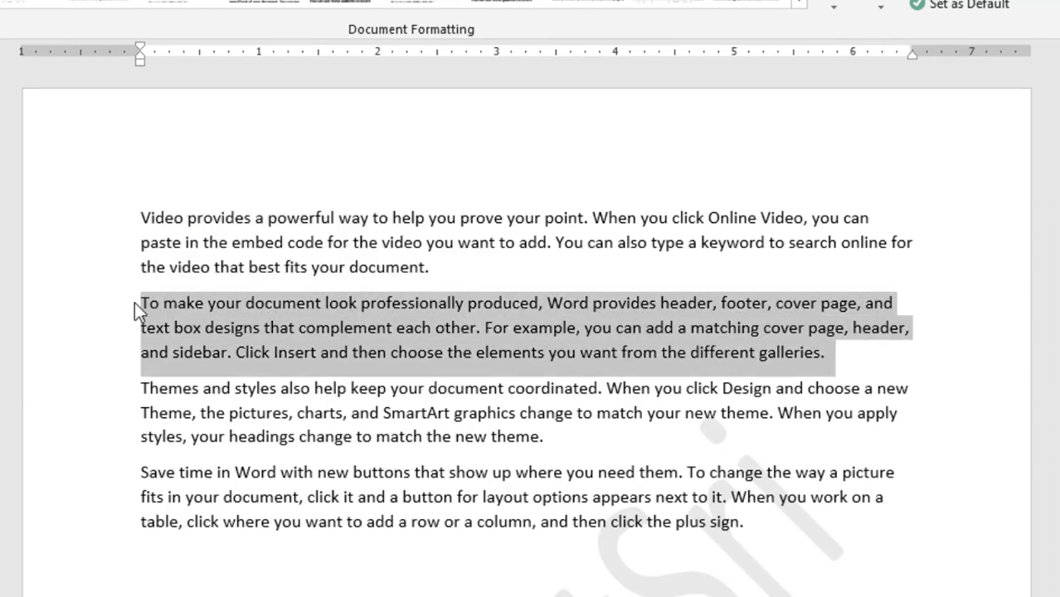
pyautogui.click(841, 357)
pyautogui.moveTo(842, 356); pyautogui.dragTo(141, 306)
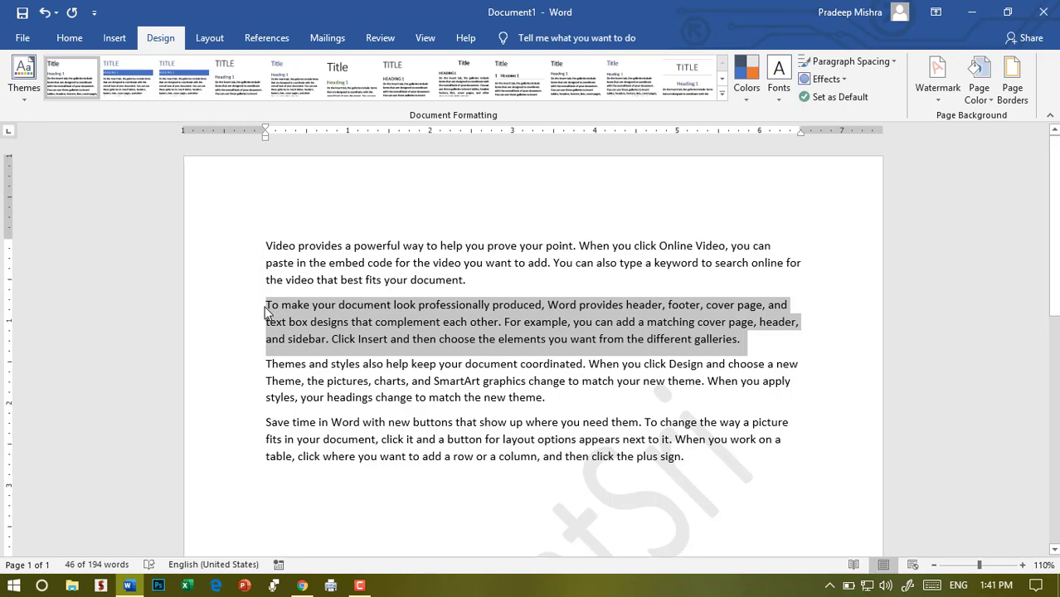
# Apply the Hidden font effect to the selected second paragraph via the Ctrl+D Font dialog
pyautogui.hotkey('ctrl', 'd')
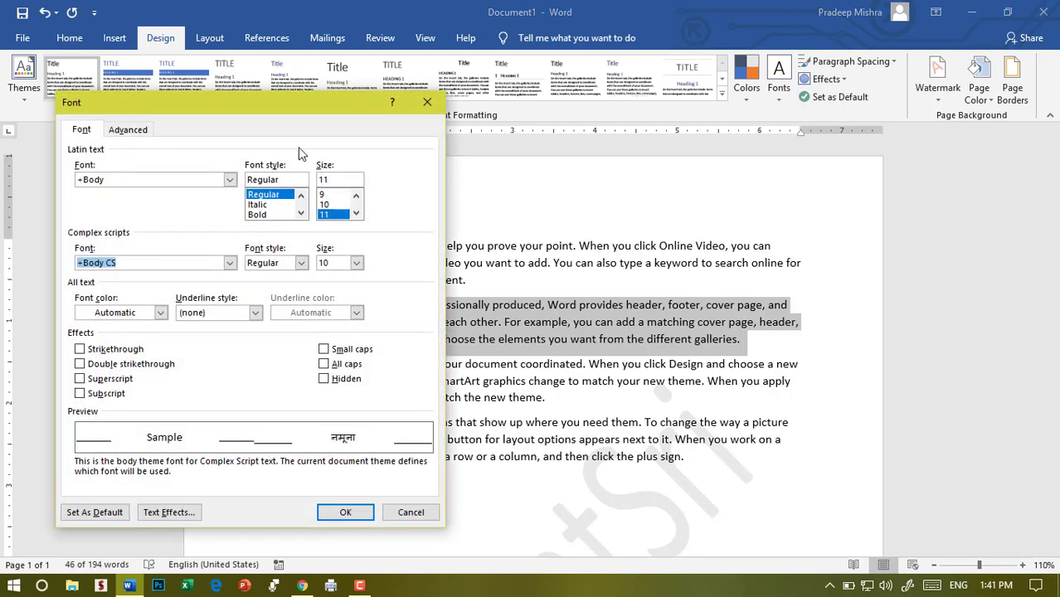
pyautogui.moveTo(274, 101)
pyautogui.mouseDown()
pyautogui.moveTo(508, 101)
pyautogui.moveTo(708, 120)
pyautogui.mouseUp()
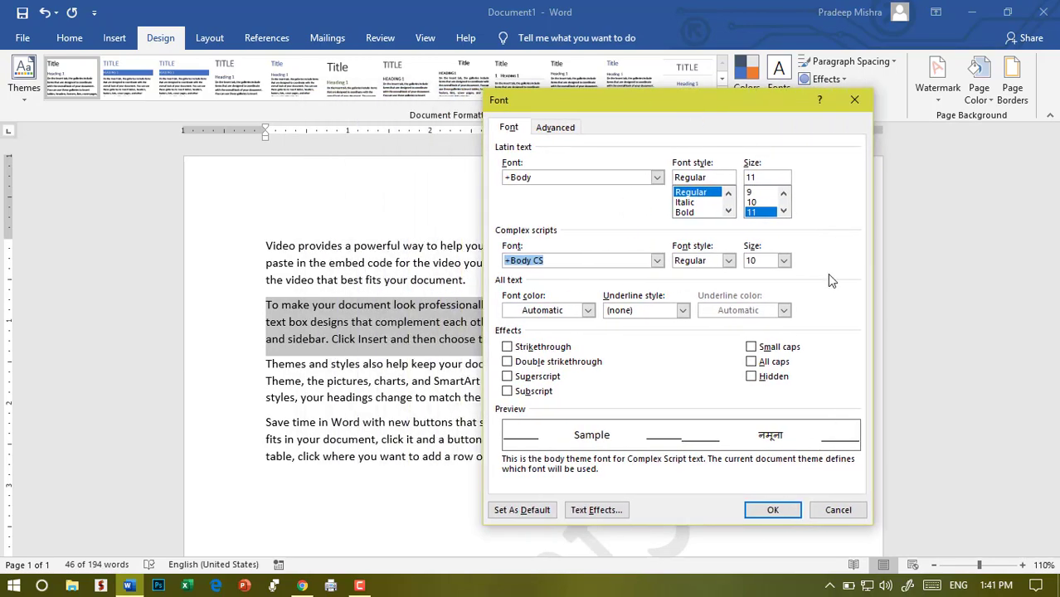
pyautogui.moveTo(714, 108); pyautogui.dragTo(747, 96)
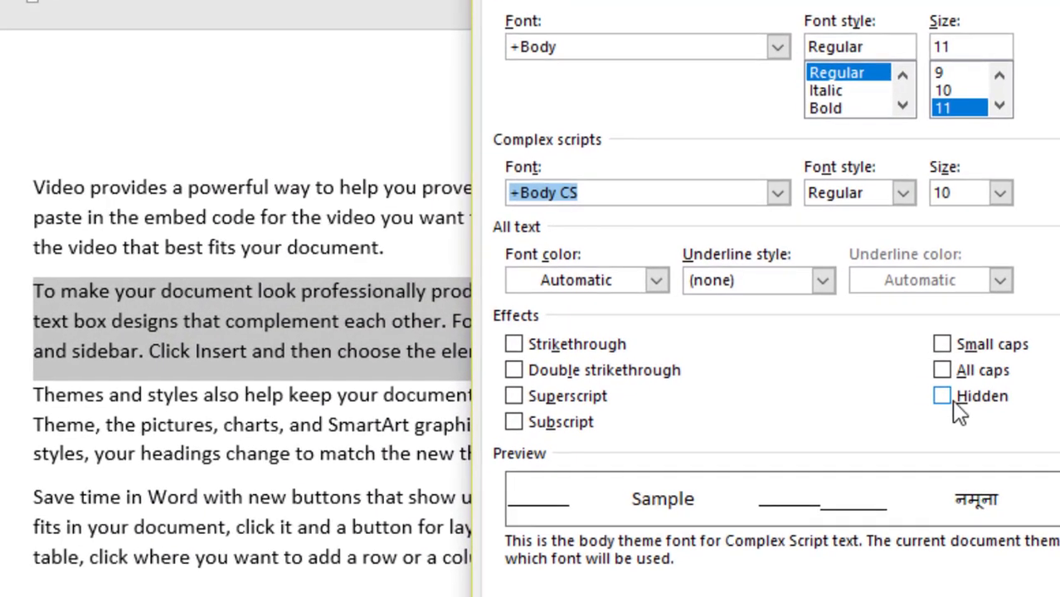
pyautogui.click(786, 366)
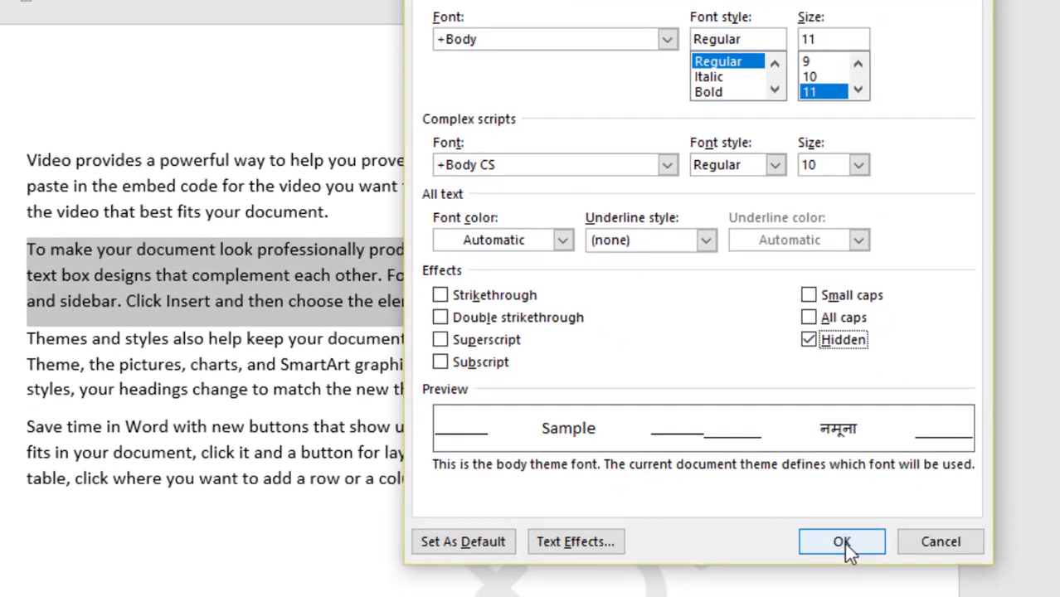
pyautogui.click(837, 539)
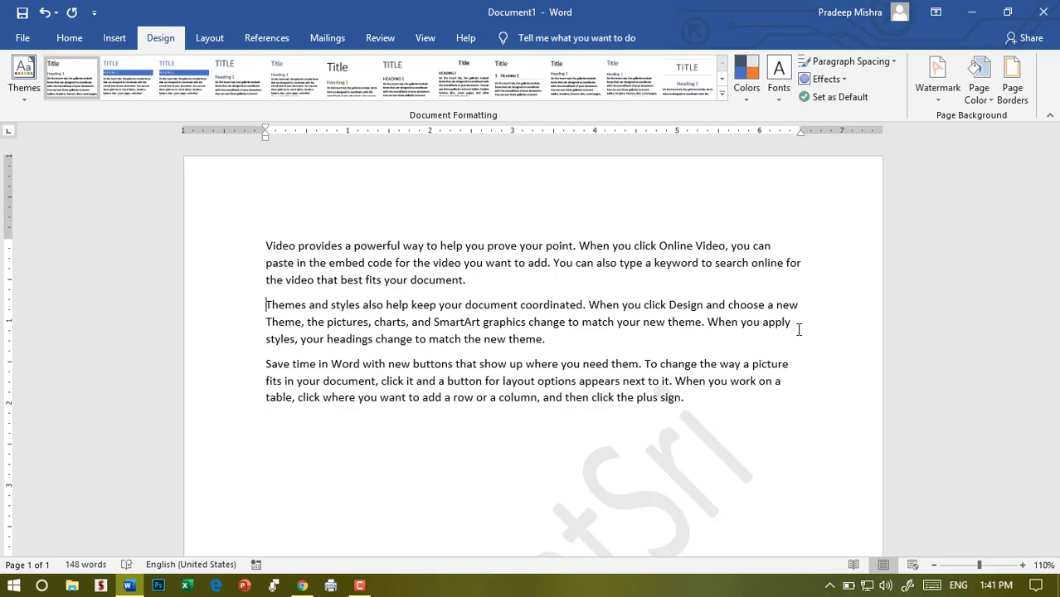
# Check in print preview that the hidden paragraph is absent, then return to the document
pyautogui.hotkey('ctrl', 'p')
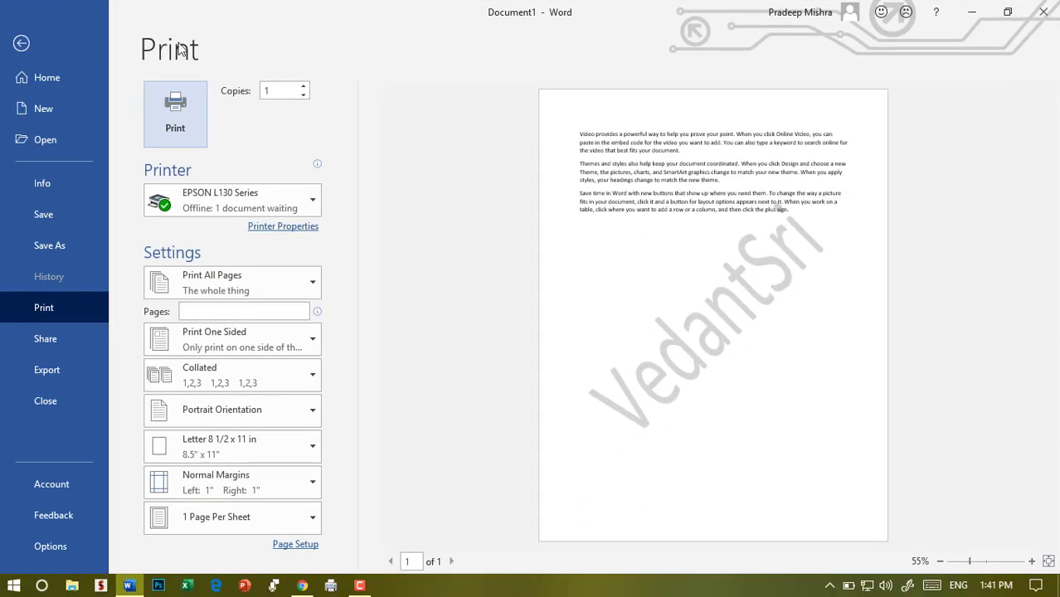
pyautogui.click(22, 43)
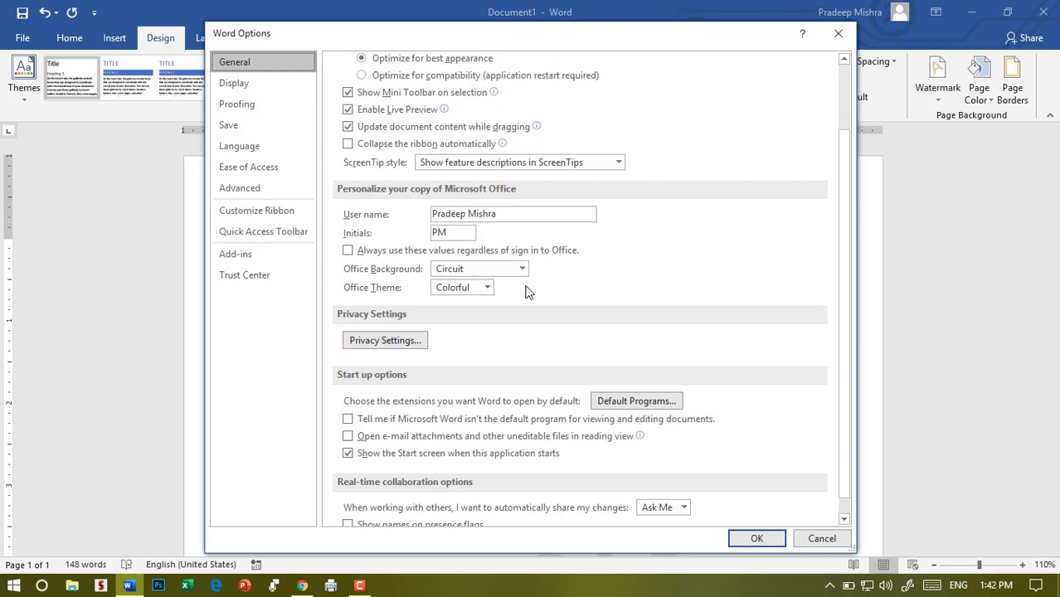
# Close the Word Options dialog without making changes
pyautogui.click(838, 34)
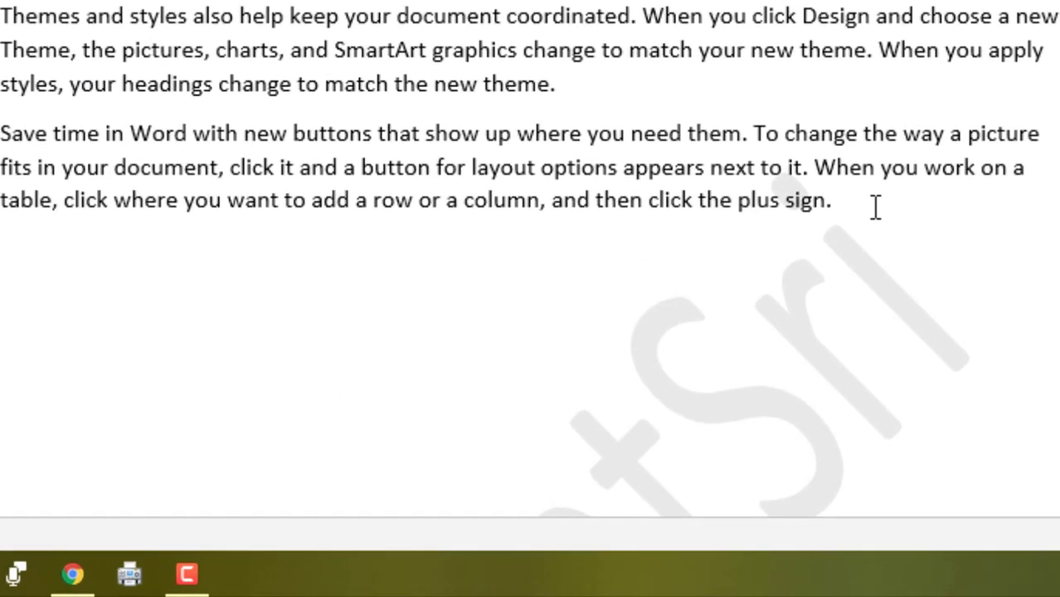
# Type 'Alt + F + T' on a new line below the text and enlarge its font
pyautogui.write('Alt')
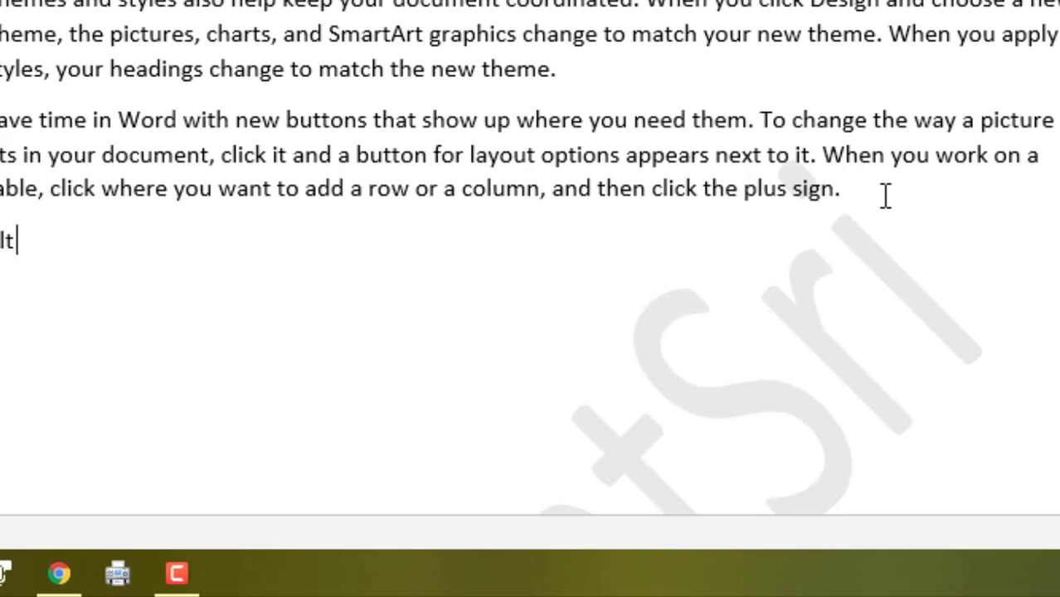
pyautogui.write(' +')
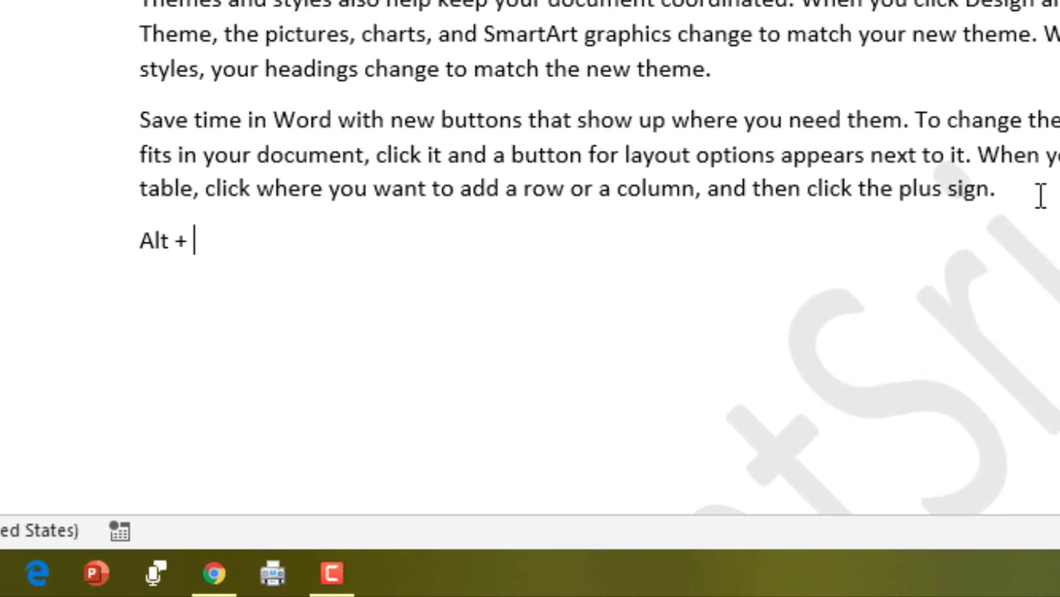
pyautogui.write(' F +')
pyautogui.write(' T')
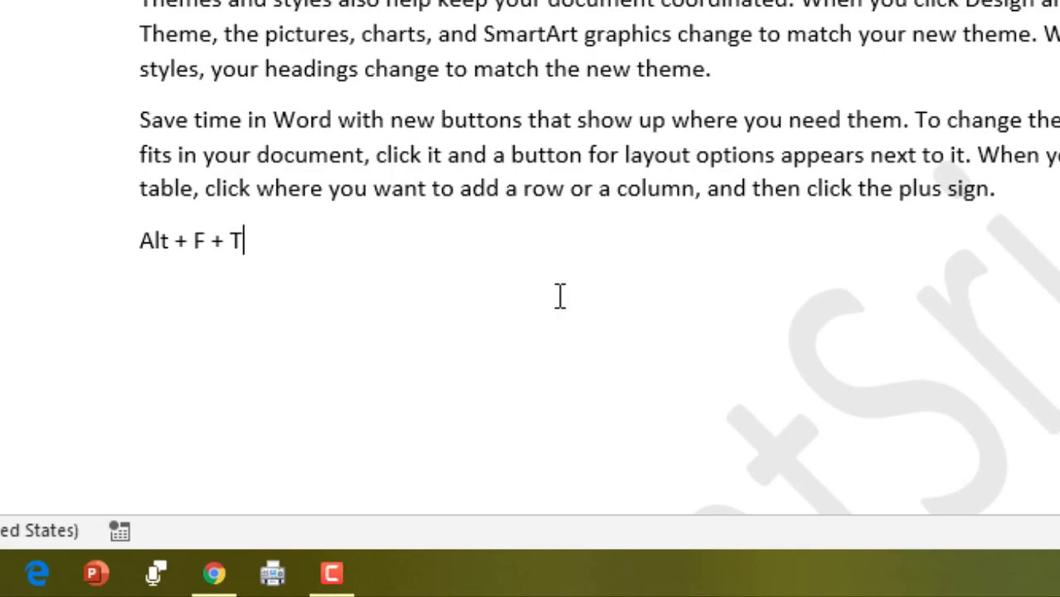
pyautogui.click(111, 238)
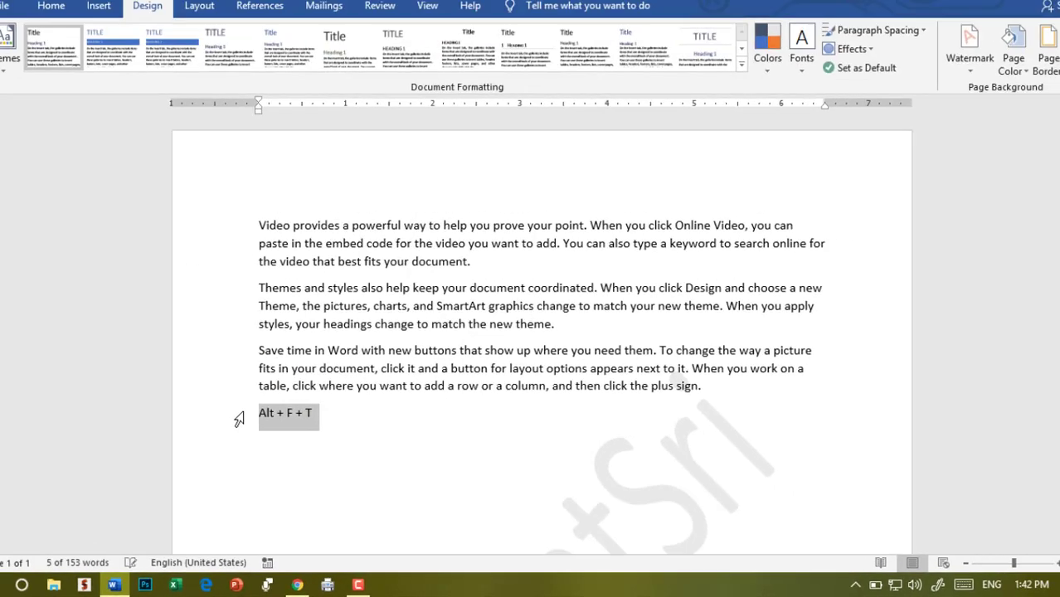
pyautogui.hotkey('ctrl', 'shift', '.')
pyautogui.hotkey('ctrl', 'shift', '.')
pyautogui.hotkey('ctrl', 'shift', '.')
pyautogui.hotkey('ctrl', 'shift', '.')
pyautogui.hotkey('ctrl', 'shift', '.')
pyautogui.hotkey('ctrl', 'shift', '.')
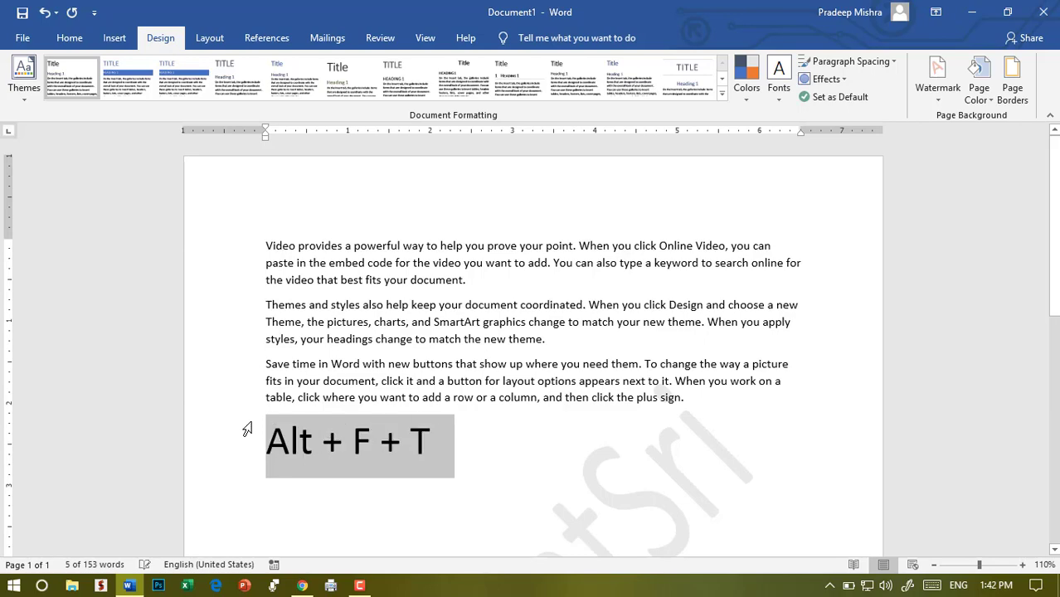
# Turn on Hidden text on the Display page of Word Options (Alt+F+T) and apply it
pyautogui.click(499, 439)
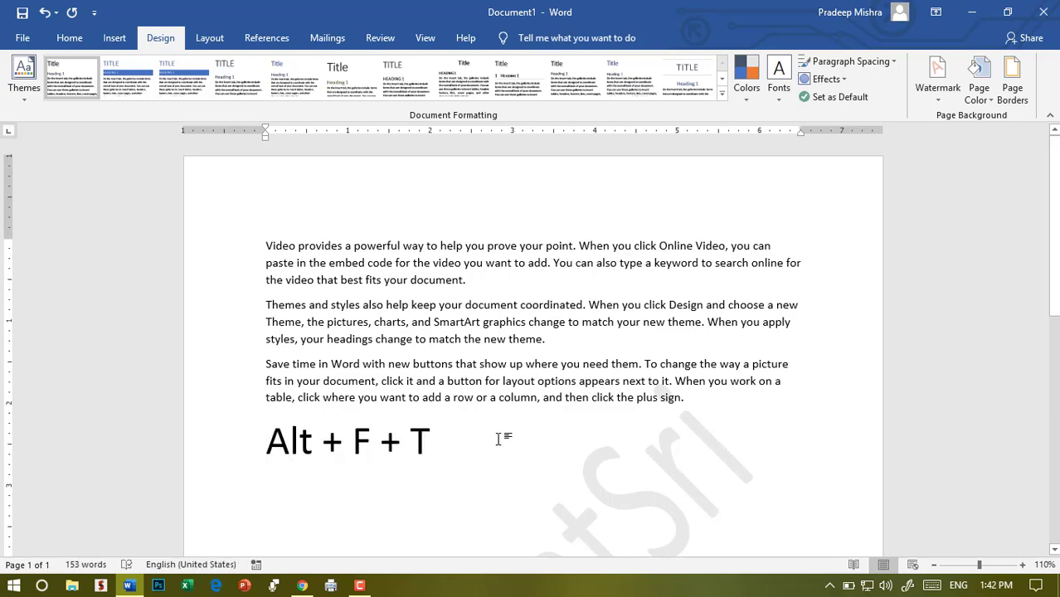
pyautogui.hotkey('alt', 'f')
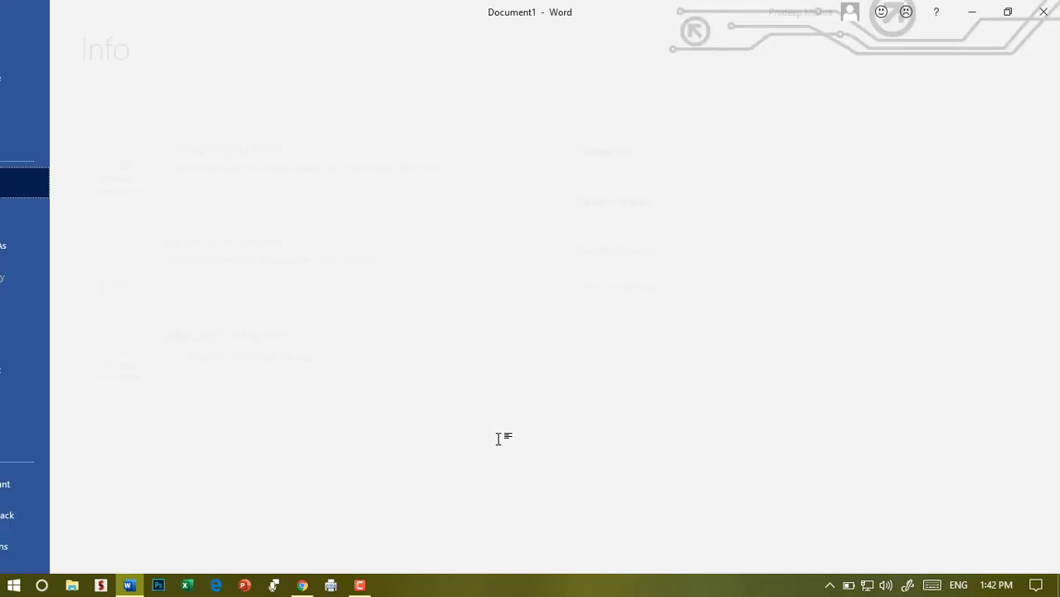
pyautogui.press('t')
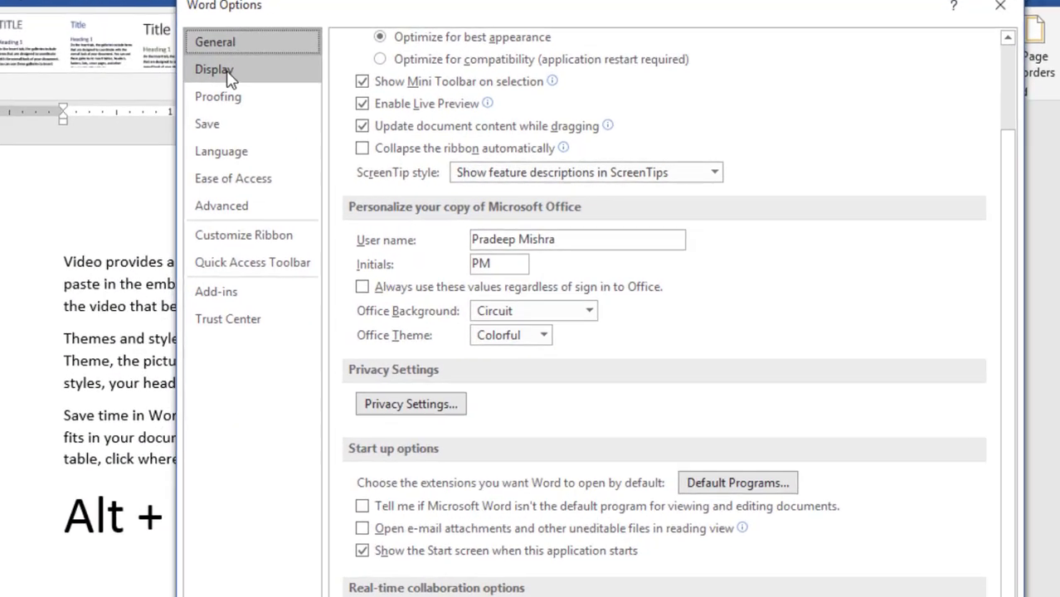
pyautogui.click(243, 85)
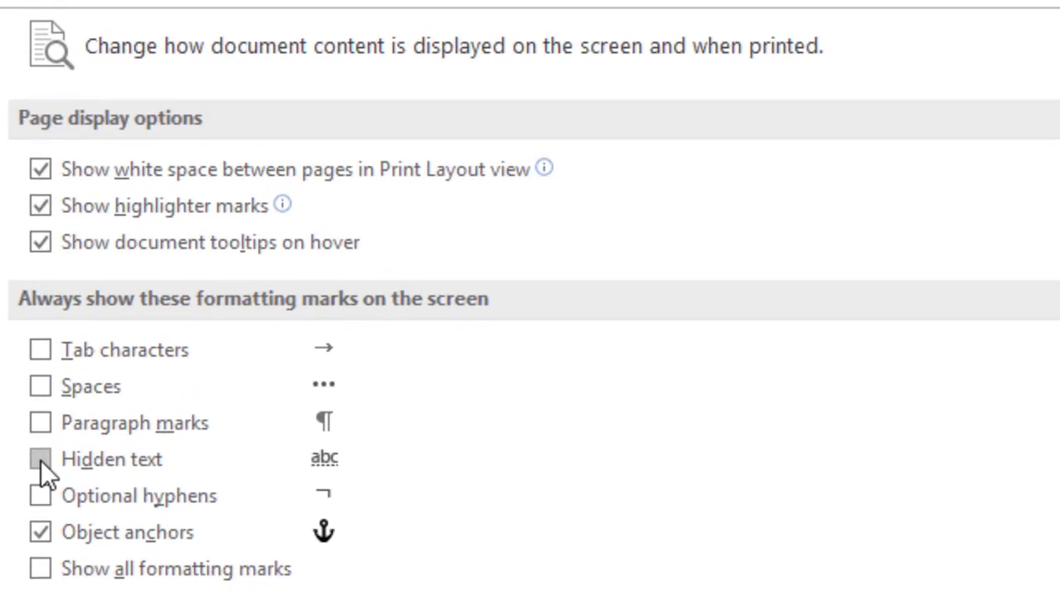
pyautogui.click(40, 459)
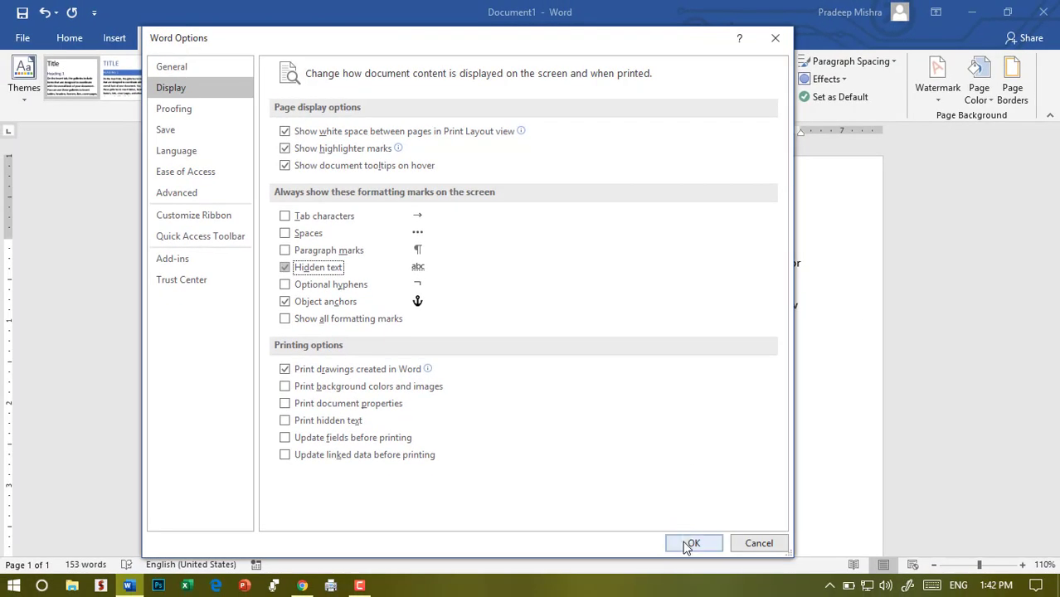
pyautogui.click(689, 544)
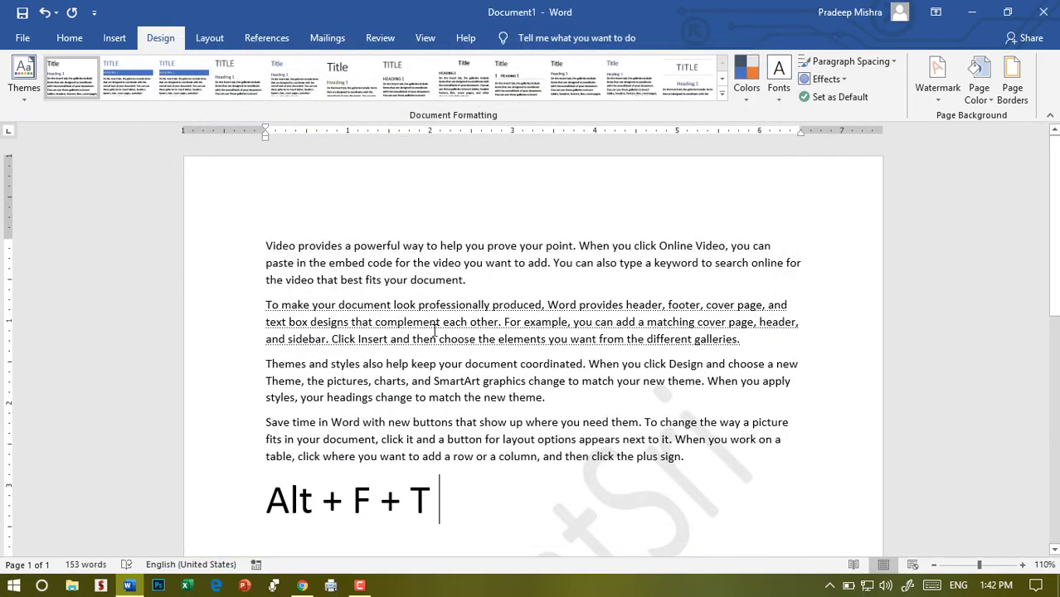
pyautogui.moveTo(761, 346); pyautogui.dragTo(265, 305)
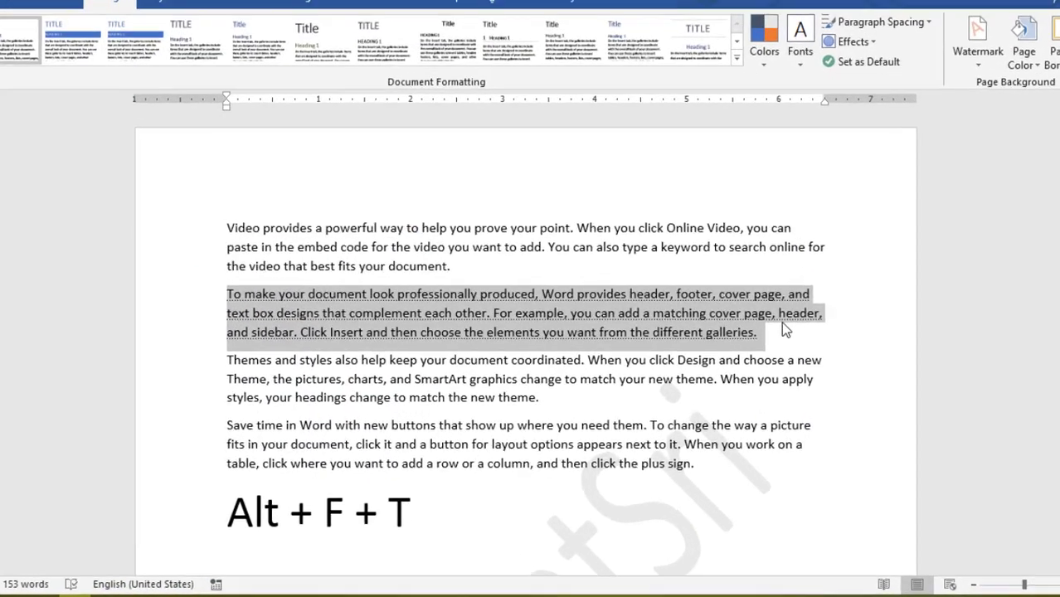
pyautogui.click(759, 322)
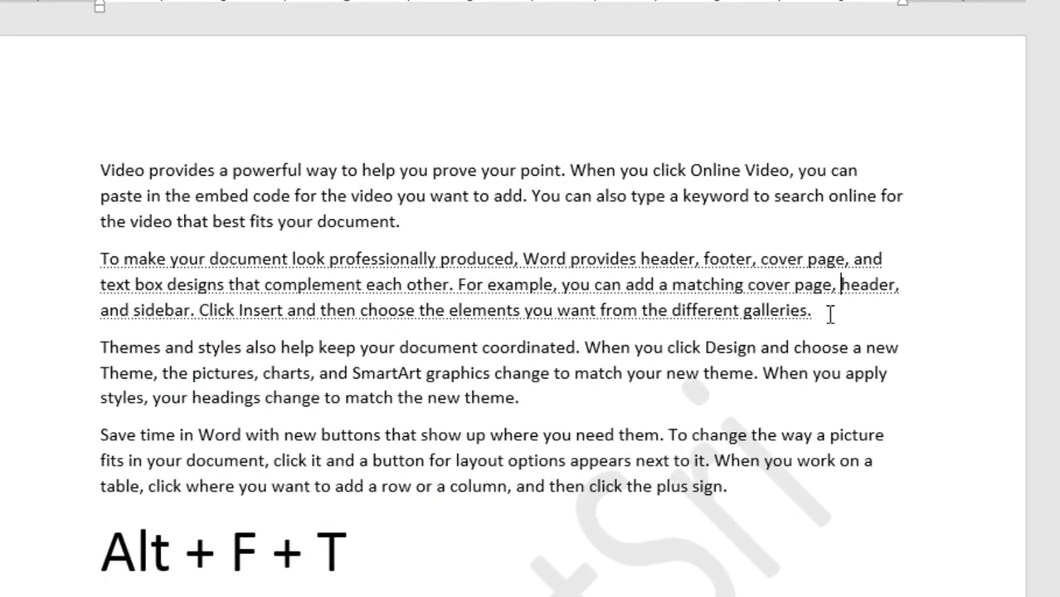
pyautogui.moveTo(817, 311); pyautogui.dragTo(101, 259)
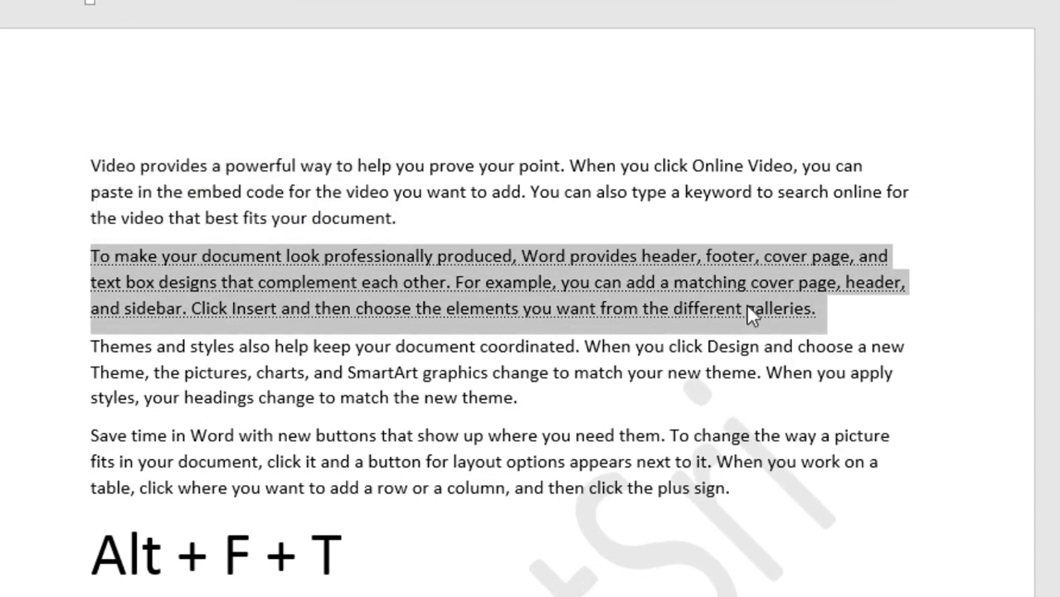
pyautogui.moveTo(823, 309); pyautogui.dragTo(143, 260)
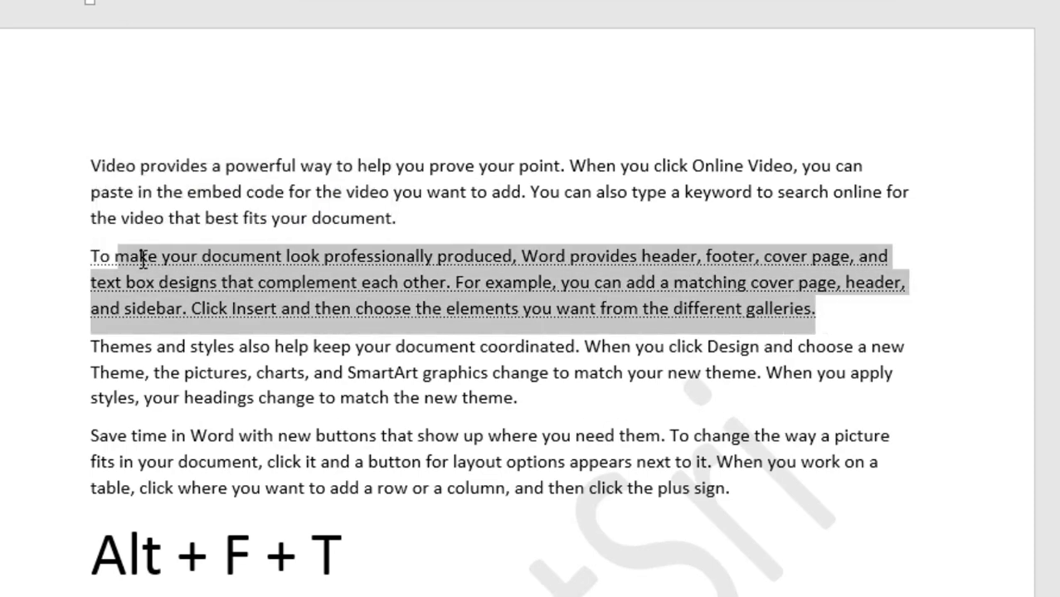
pyautogui.click(983, 268)
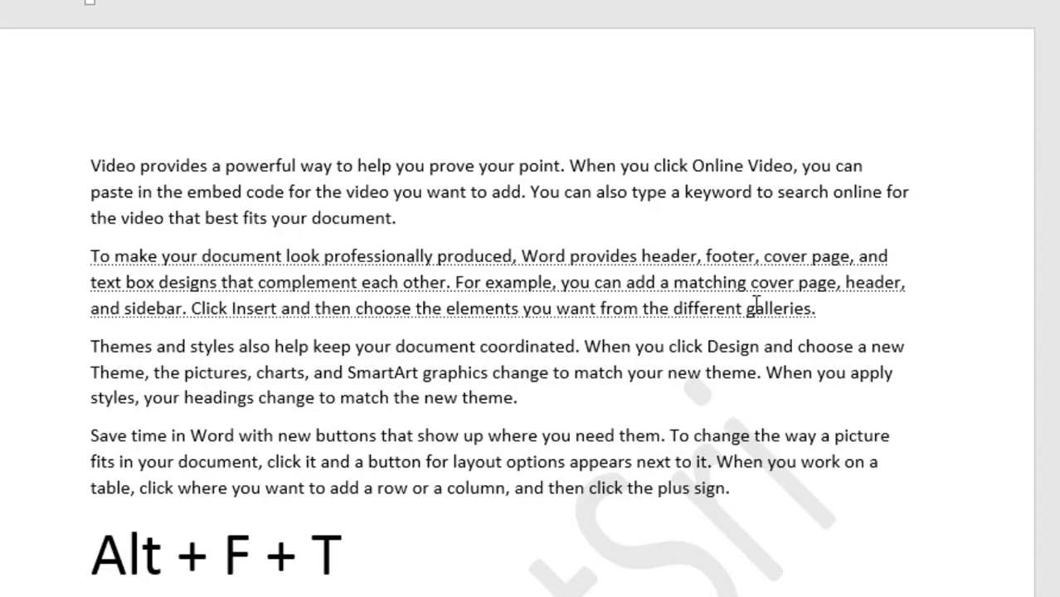
pyautogui.moveTo(818, 309); pyautogui.dragTo(100, 158)
pyautogui.click(100, 158)
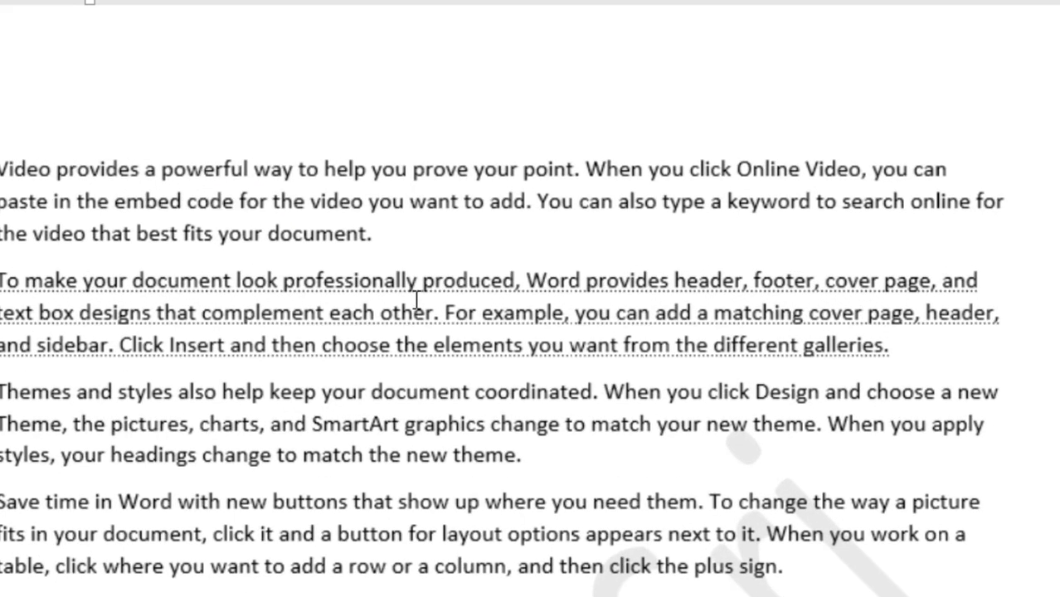
pyautogui.click(269, 344)
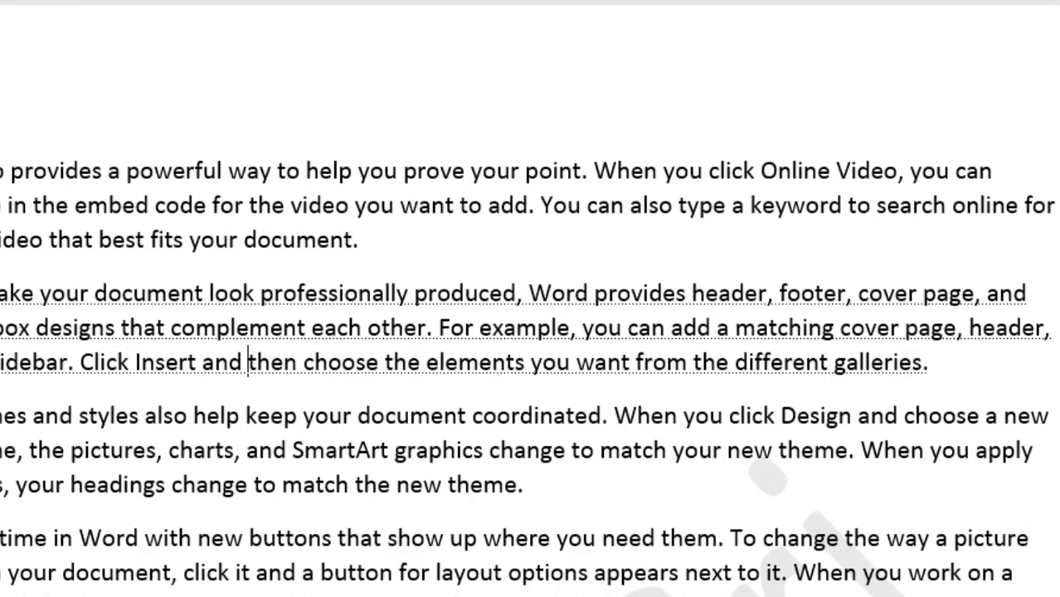
pyautogui.moveTo(0, 294); pyautogui.dragTo(320, 304)
pyautogui.moveTo(570, 292); pyautogui.dragTo(984, 353)
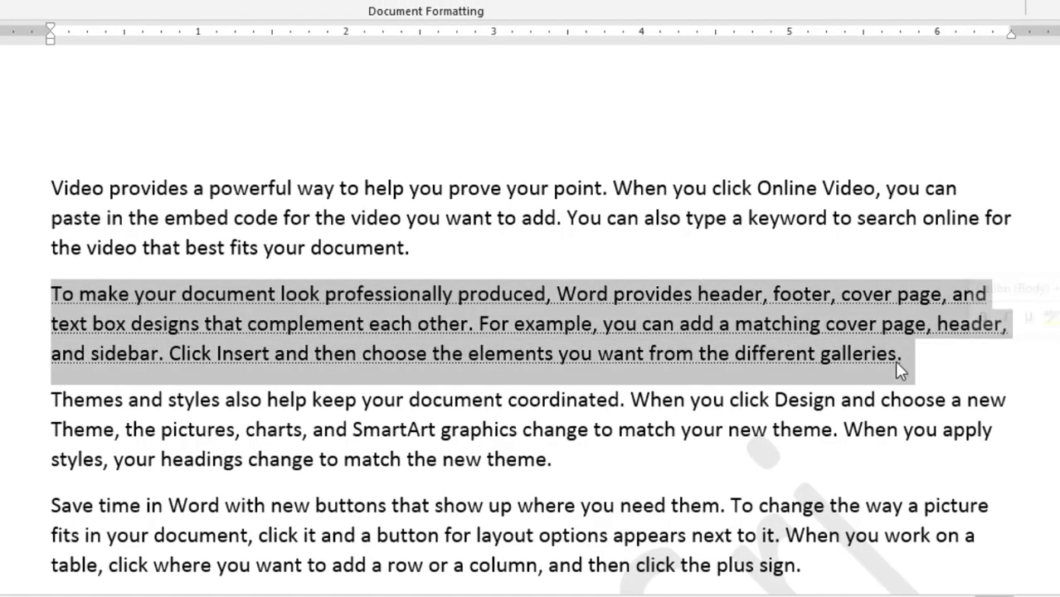
pyautogui.moveTo(902, 355)
pyautogui.mouseDown()
pyautogui.moveTo(308, 301)
pyautogui.moveTo(48, 282)
pyautogui.moveTo(50, 292)
pyautogui.mouseUp()
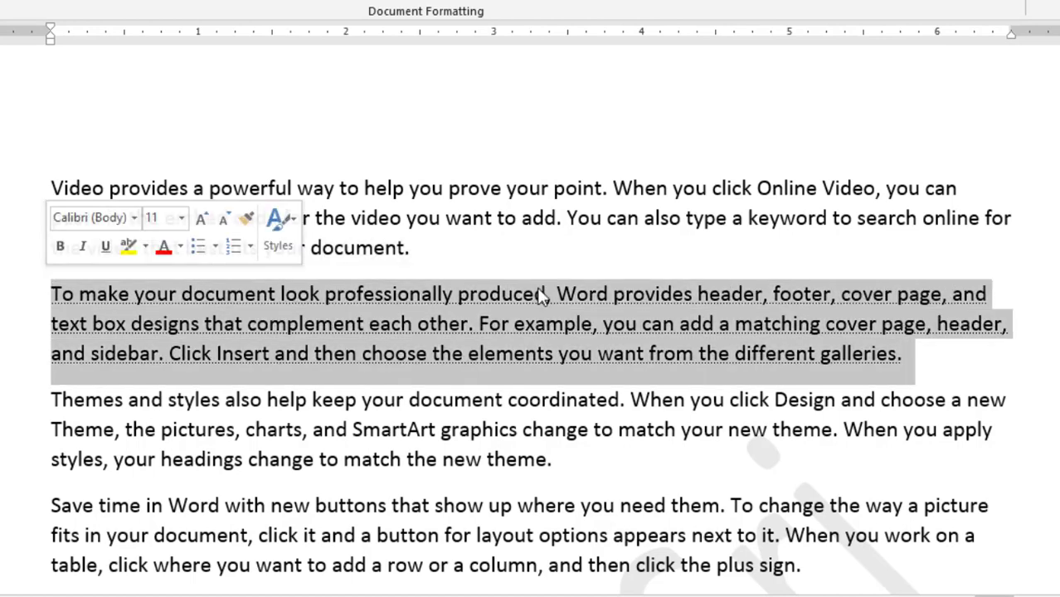
pyautogui.scroll(-2, 708, 211)
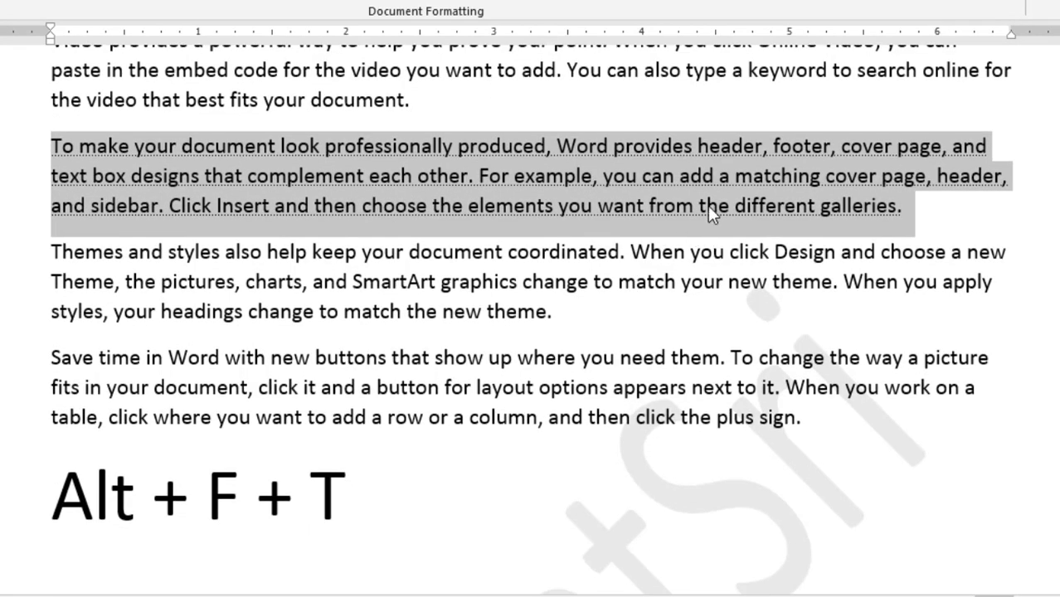
pyautogui.hotkey('ctrl', 'p')
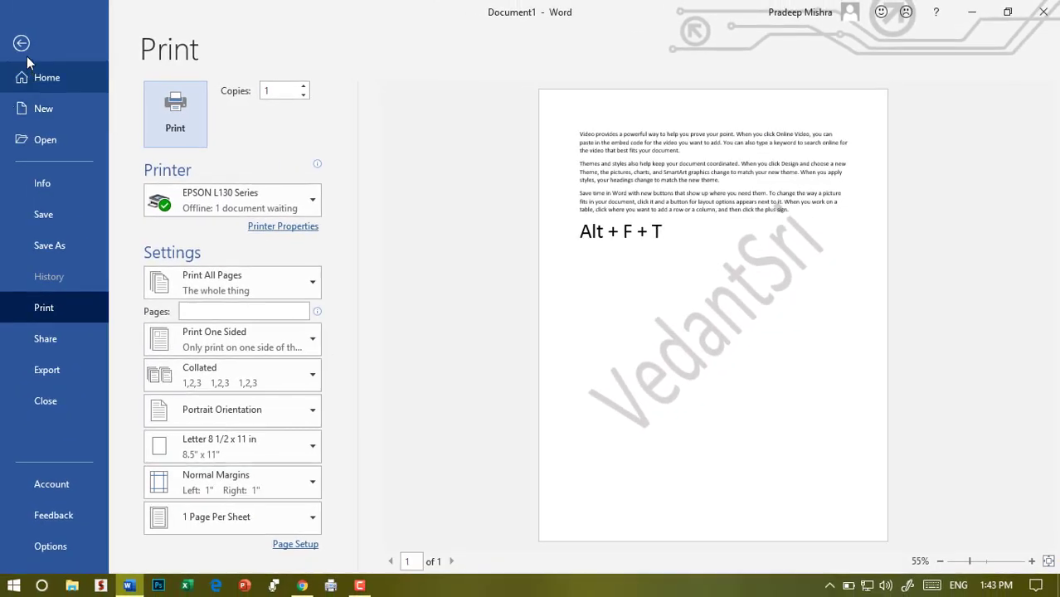
pyautogui.click(25, 51)
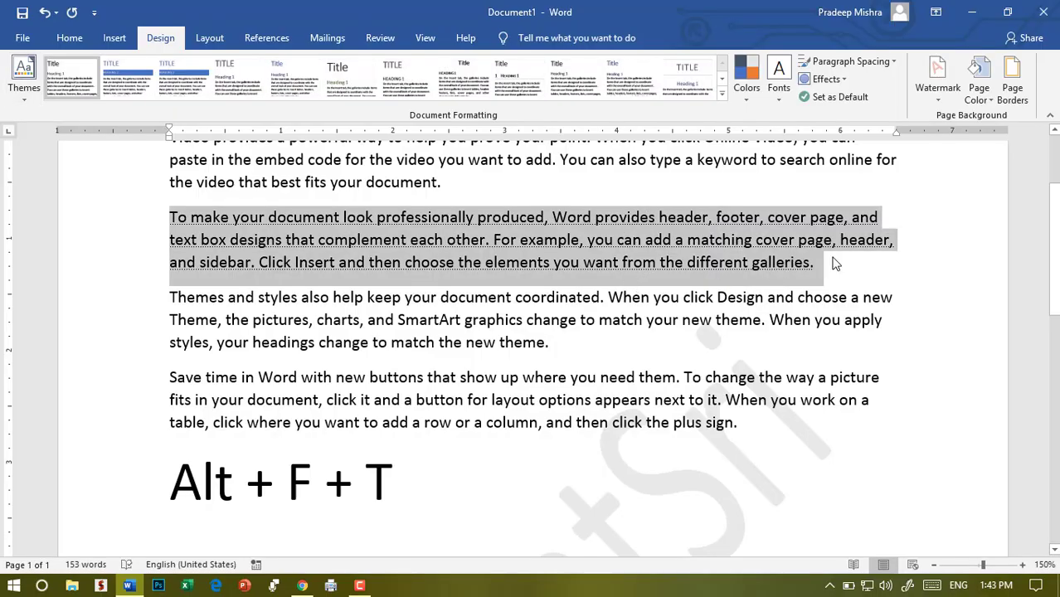
# Add a new line reading 'Ctrl + Shift + F' below the 'Alt + F + T' note
pyautogui.click(452, 470)
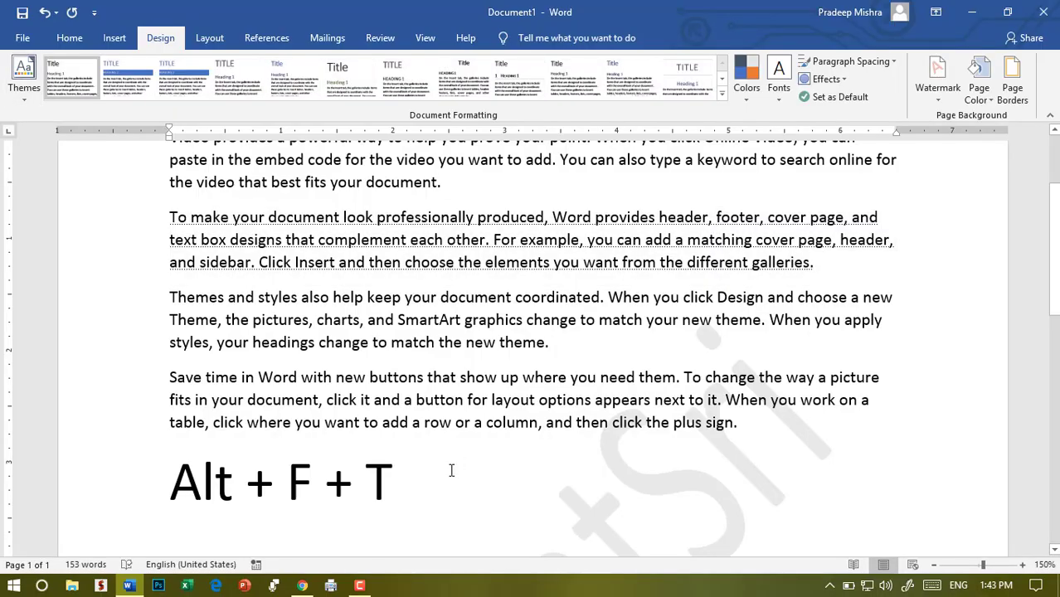
pyautogui.press('Return')
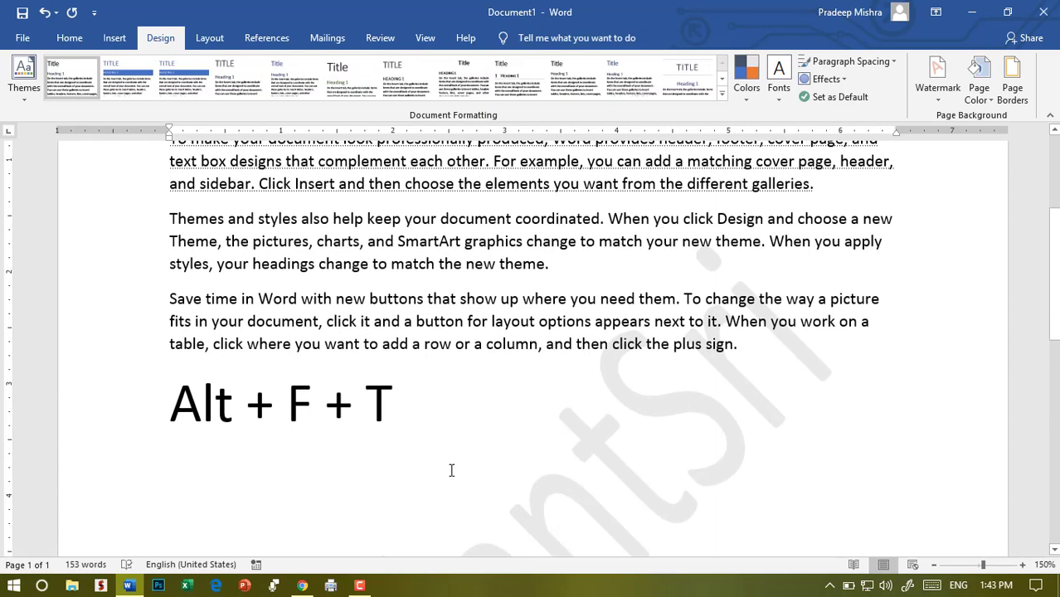
pyautogui.write('C')
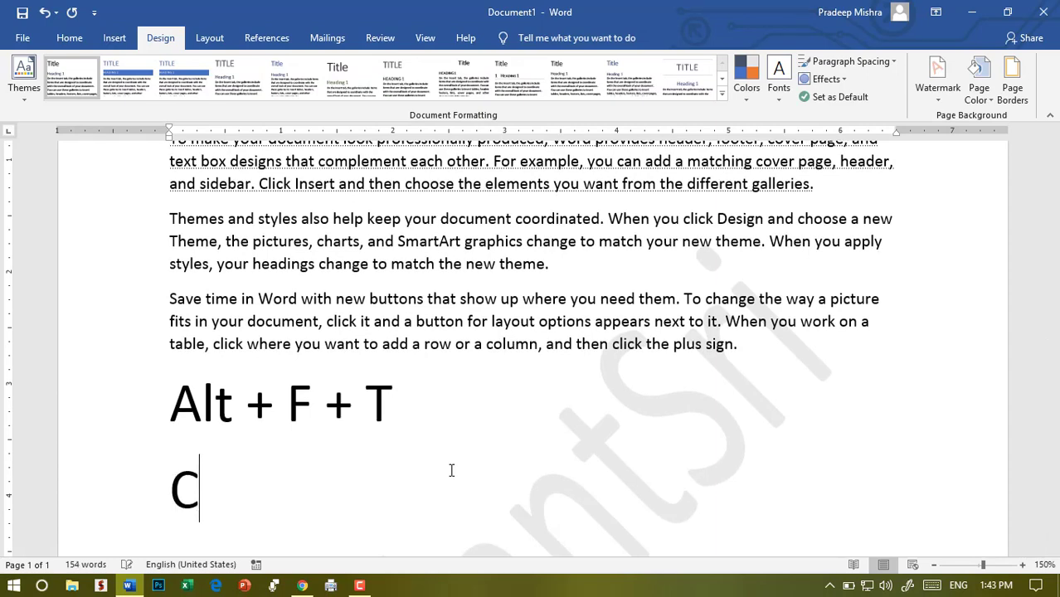
pyautogui.write('trl =')
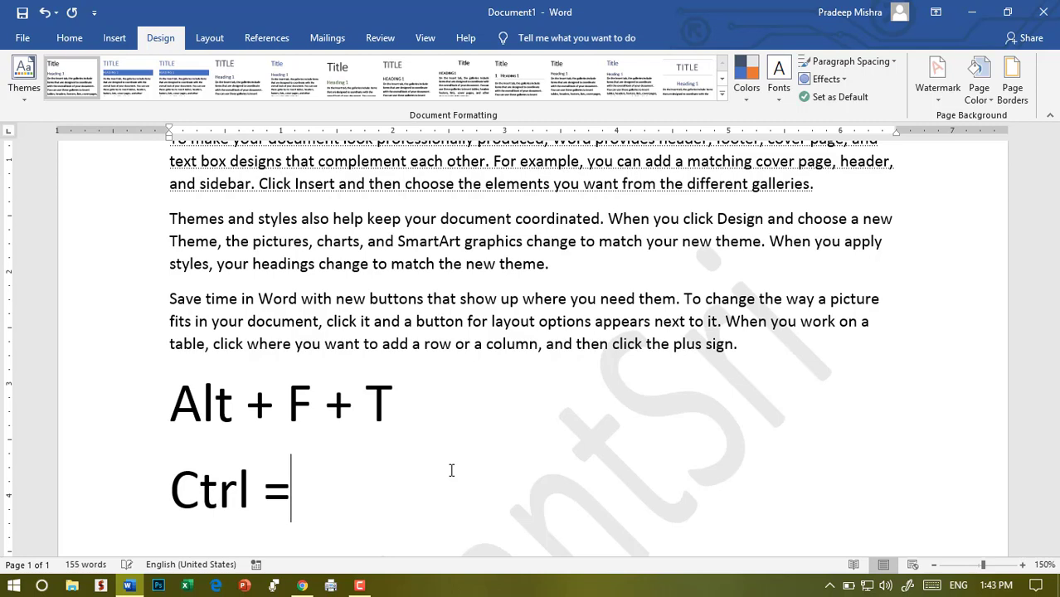
pyautogui.press('BackSpace')
pyautogui.write('+ ')
pyautogui.write('Shif')
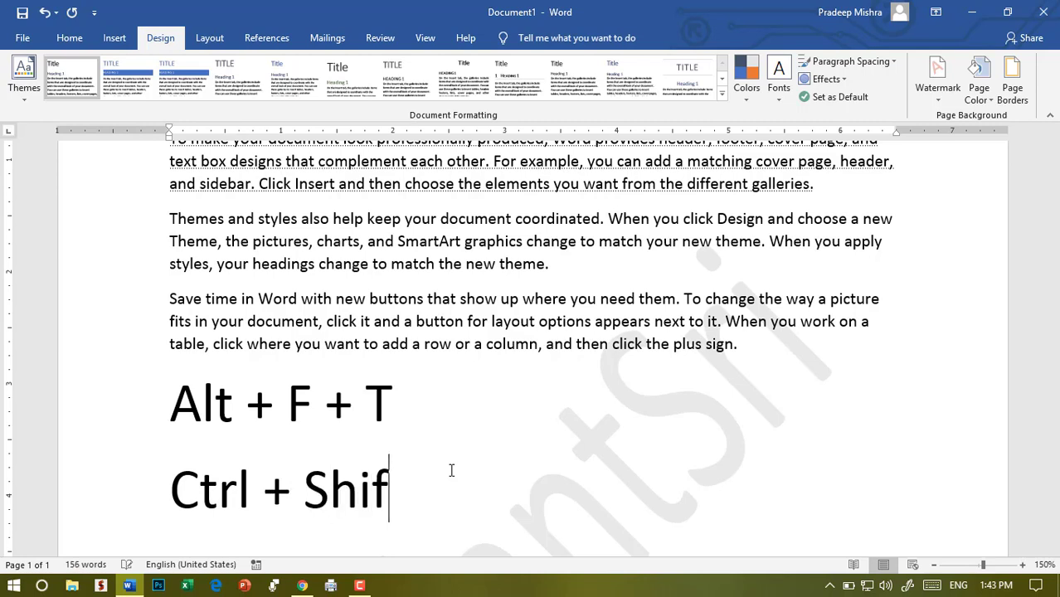
pyautogui.write('t =')
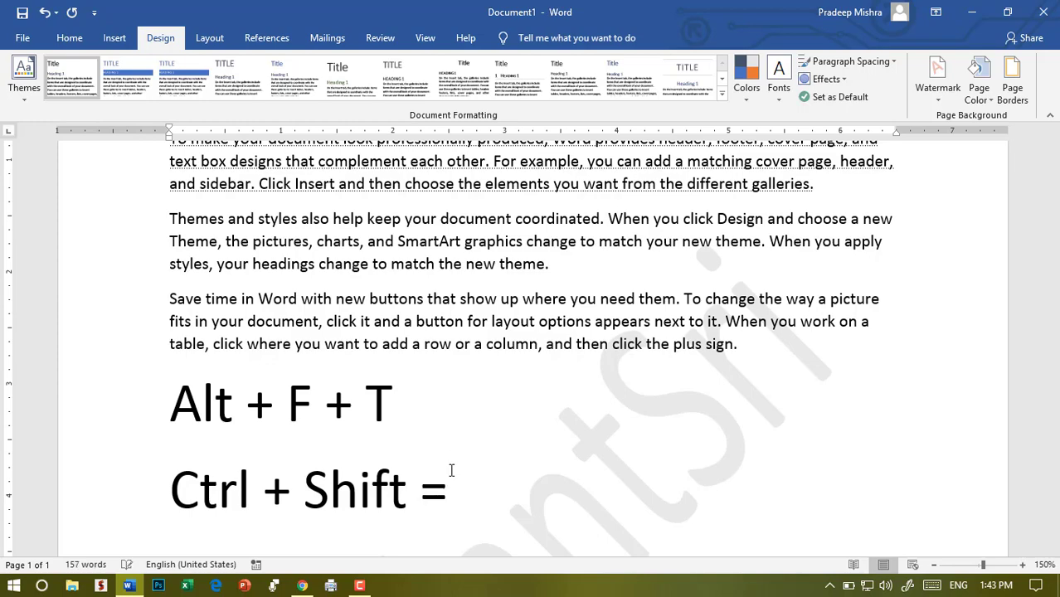
pyautogui.press('BackSpace')
pyautogui.write('+ ')
pyautogui.write('F')
pyautogui.keyDown('ctrl'); pyautogui.scroll(-3, 526, 404); pyautogui.keyUp('ctrl')
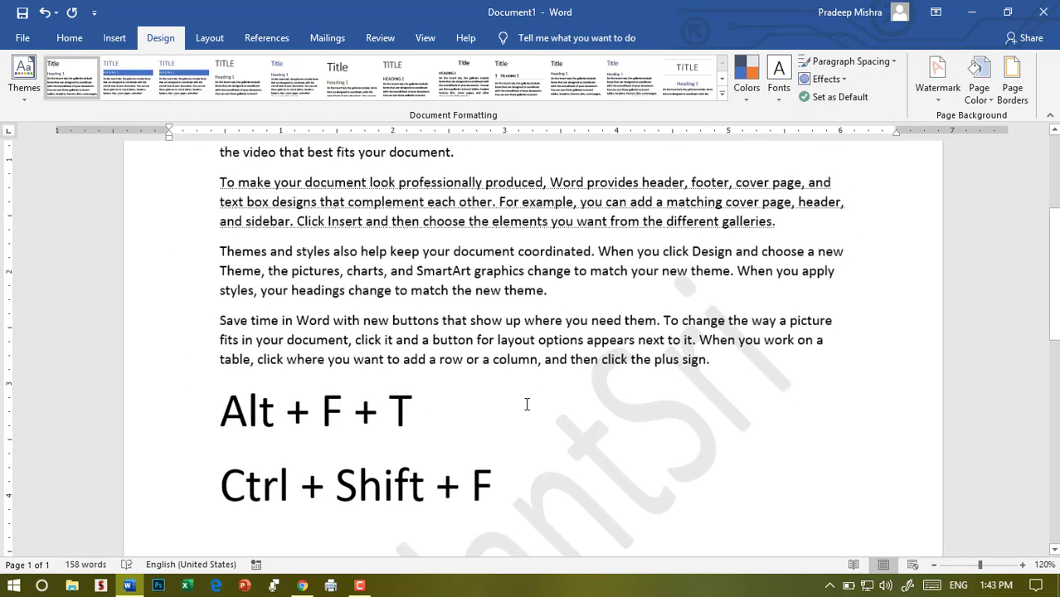
pyautogui.keyDown('ctrl'); pyautogui.scroll(-3, 526, 404); pyautogui.keyUp('ctrl')
# Select all text, uncheck Hidden in the Font dialog, then check the restored second paragraph
pyautogui.hotkey('ctrl', 'a')
pyautogui.hotkey('ctrl', 'shift', 'f')
pyautogui.click(803, 348)
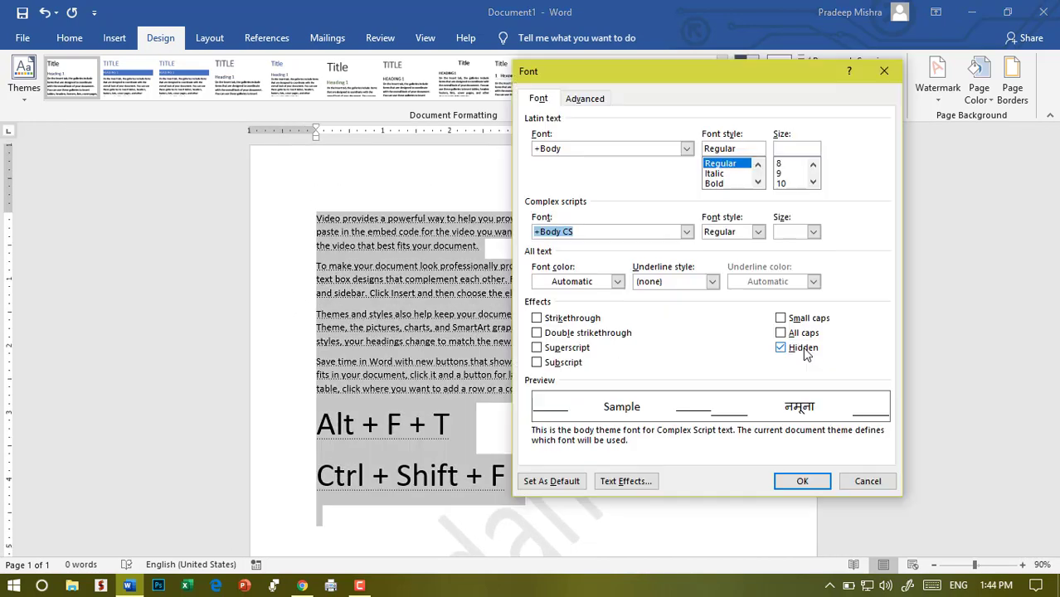
pyautogui.click(788, 352)
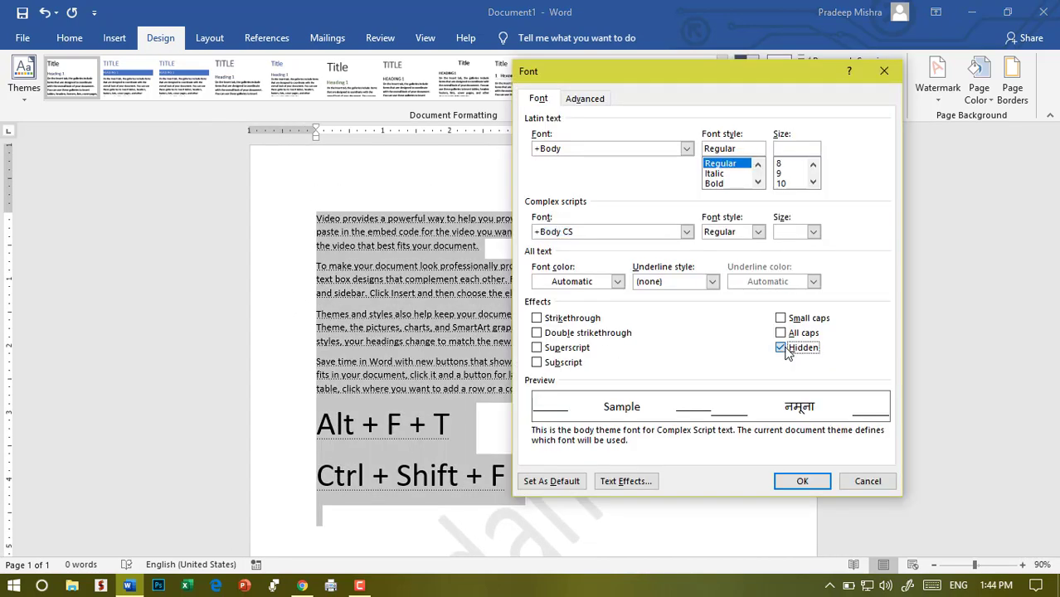
pyautogui.click(798, 486)
pyautogui.click(501, 300)
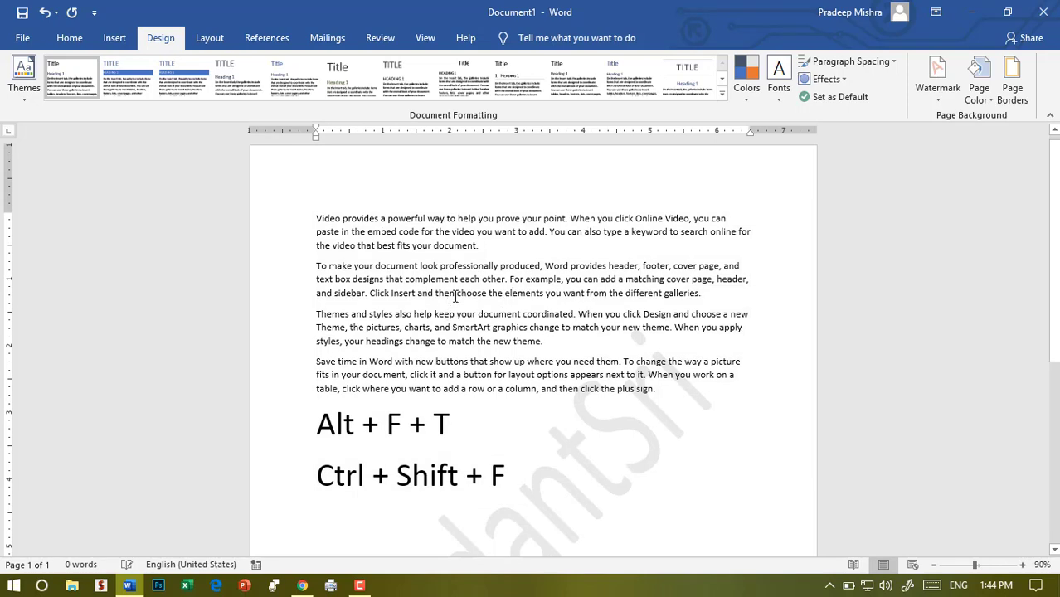
pyautogui.moveTo(703, 294); pyautogui.dragTo(316, 266)
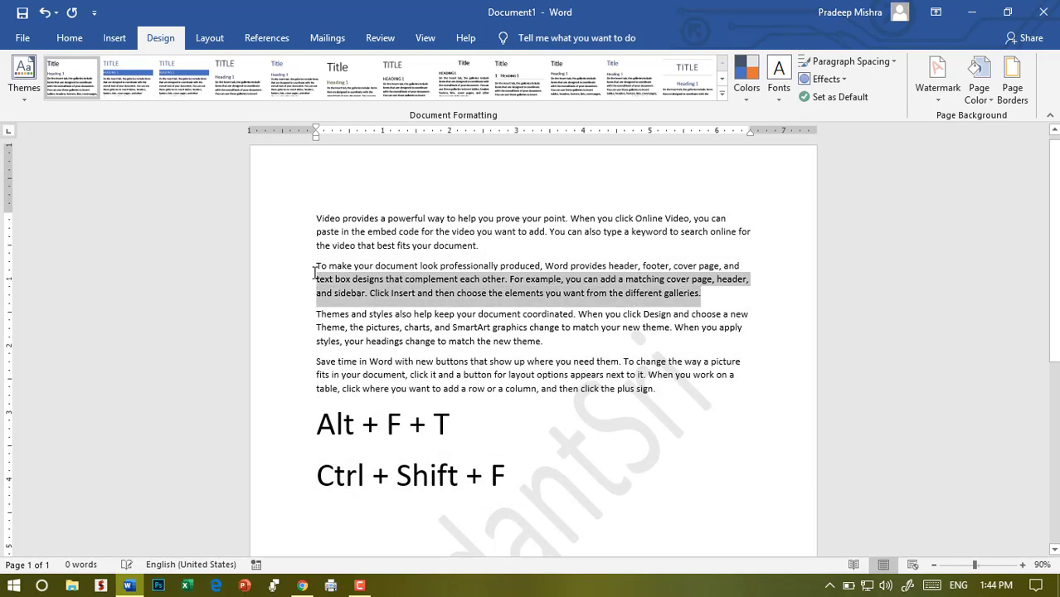
pyautogui.click(644, 287)
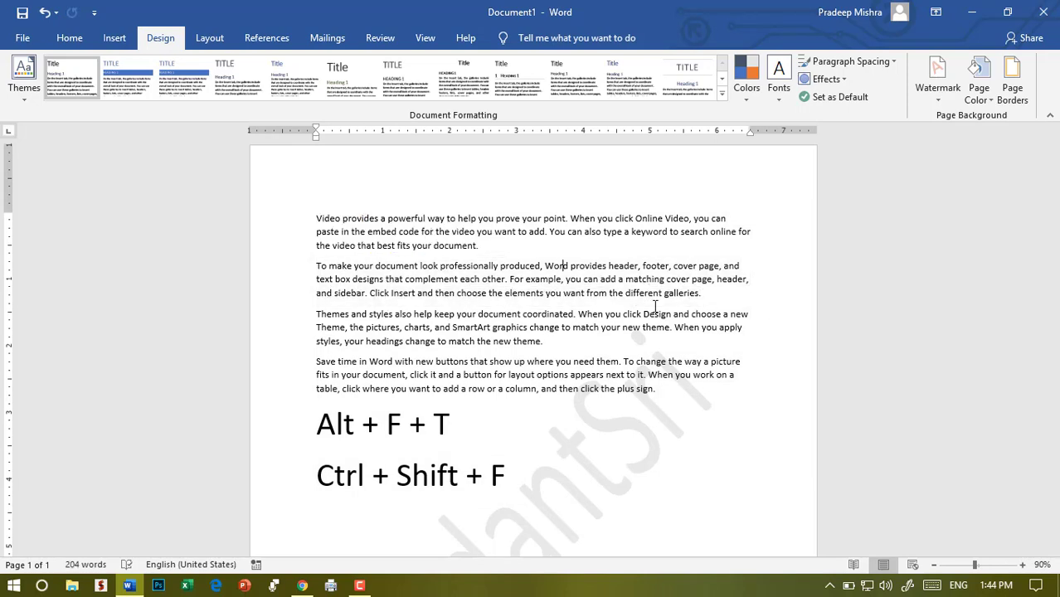